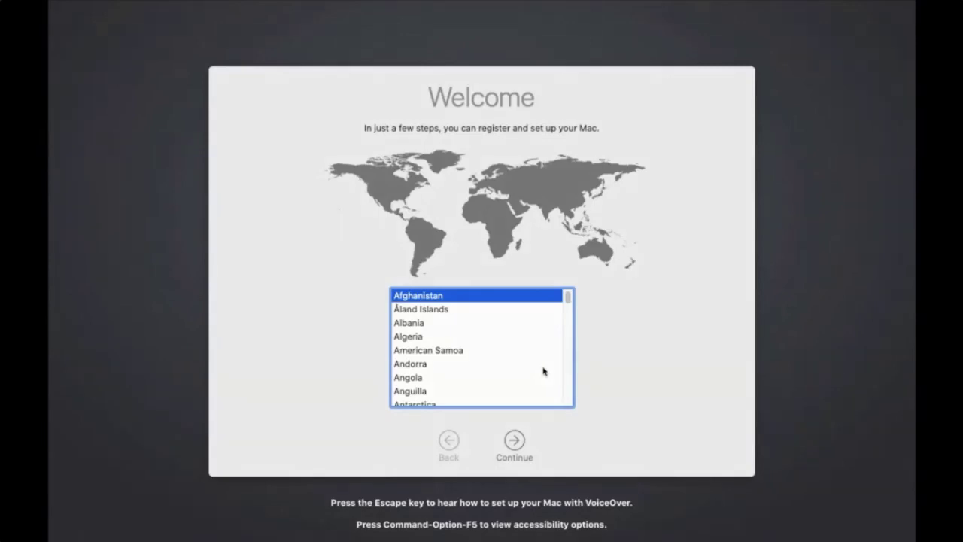
Choose United Kingdom as the country, keep its language defaults, and accept JAMF Software remote management.
{"action": "type", "text": "united k"}
{"action": "left_click", "coordinate": [514, 446]}
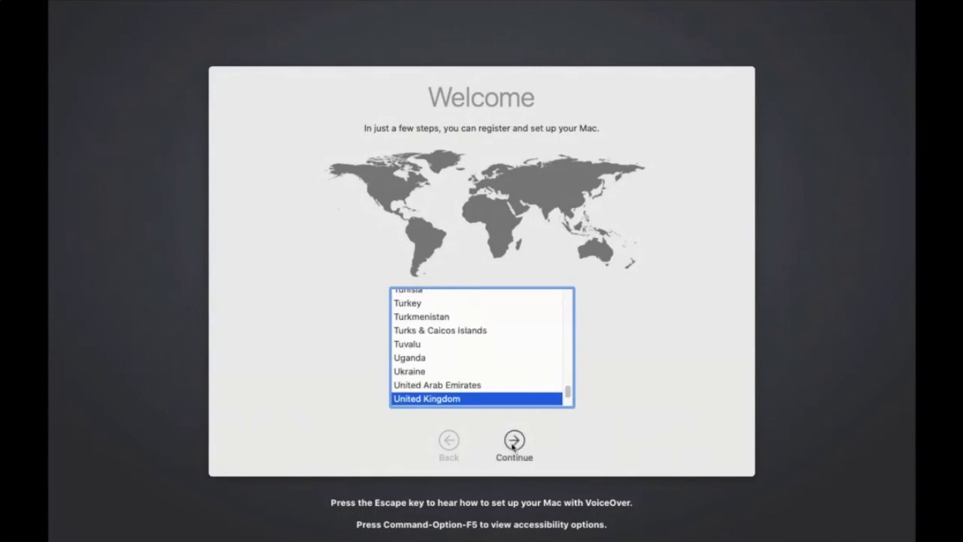
{"action": "left_click", "coordinate": [514, 446]}
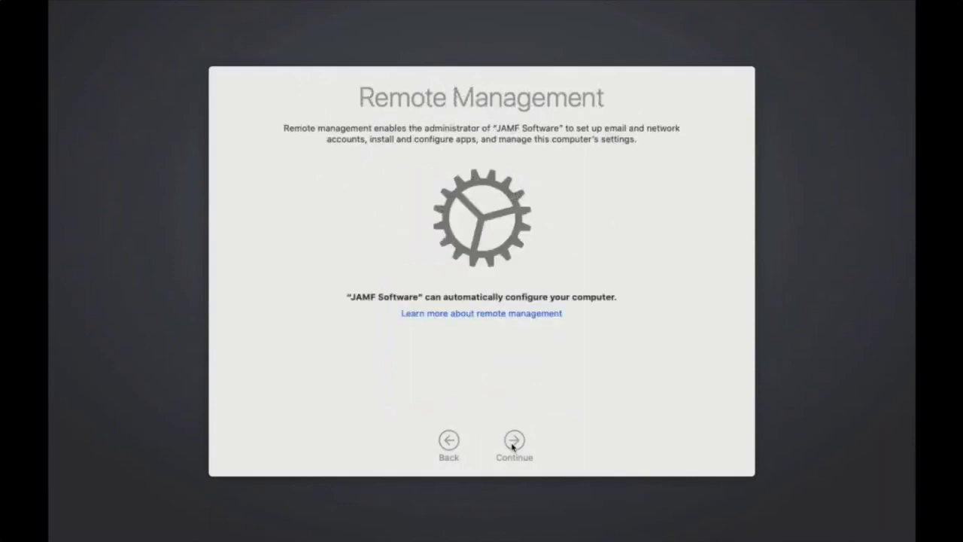
{"action": "left_click", "coordinate": [514, 443]}
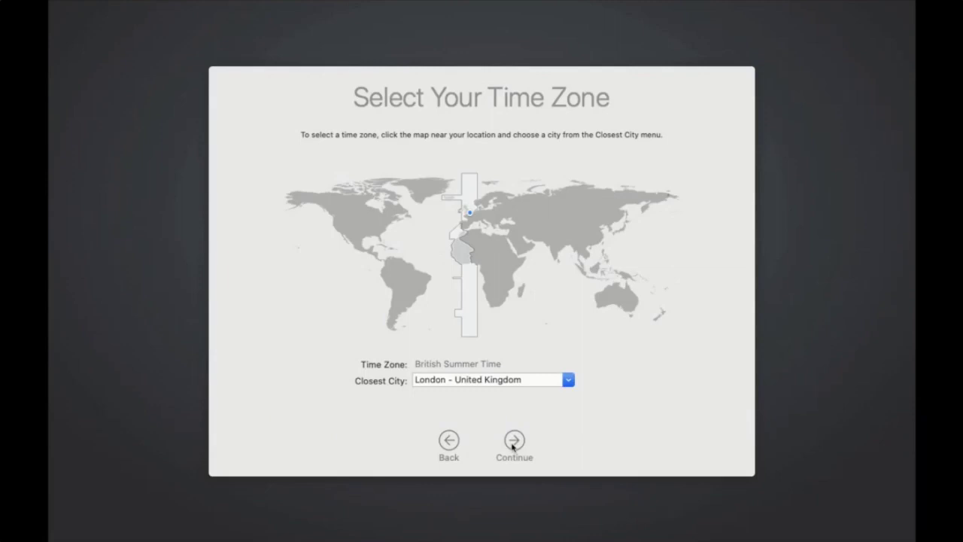
Keep London – United Kingdom as the time zone and continue.
{"action": "left_click", "coordinate": [514, 443]}
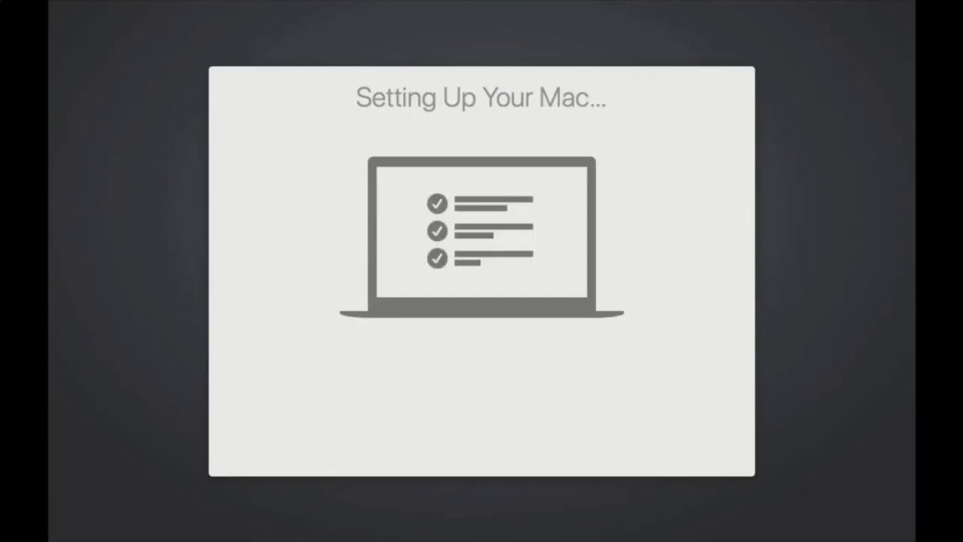
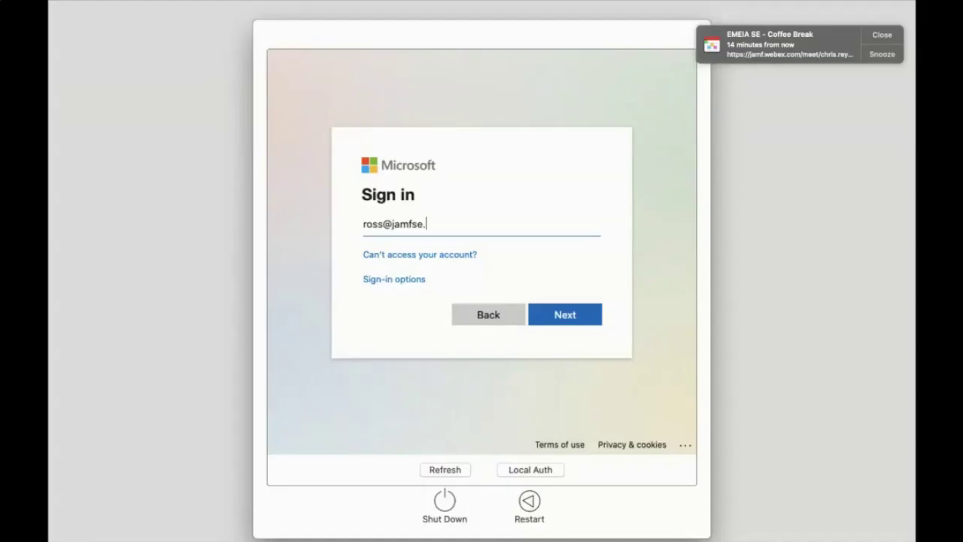
Sign in with the user's Microsoft work e-mail and account password.
{"action": "key", "text": "Return"}
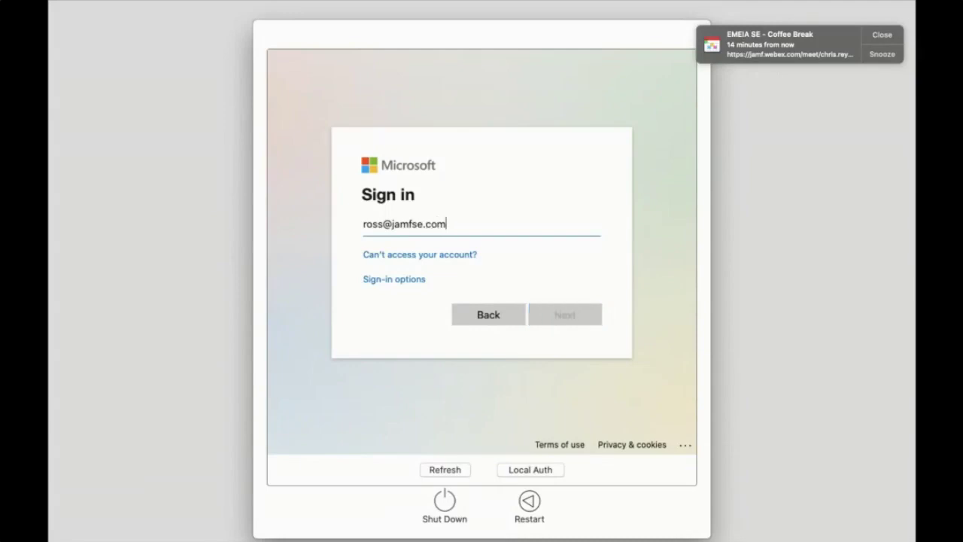
{"action": "type", "text": "••••••••••"}
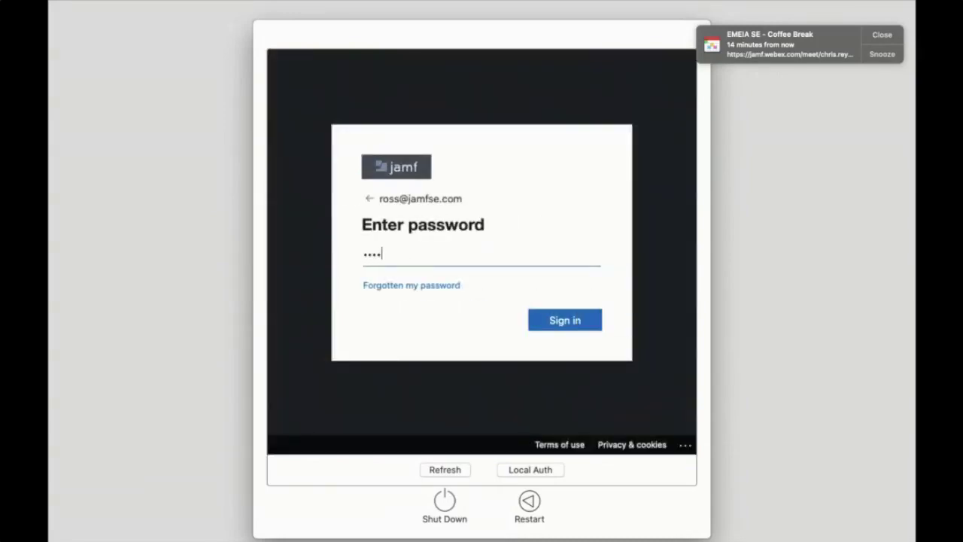
{"action": "key", "text": "Return"}
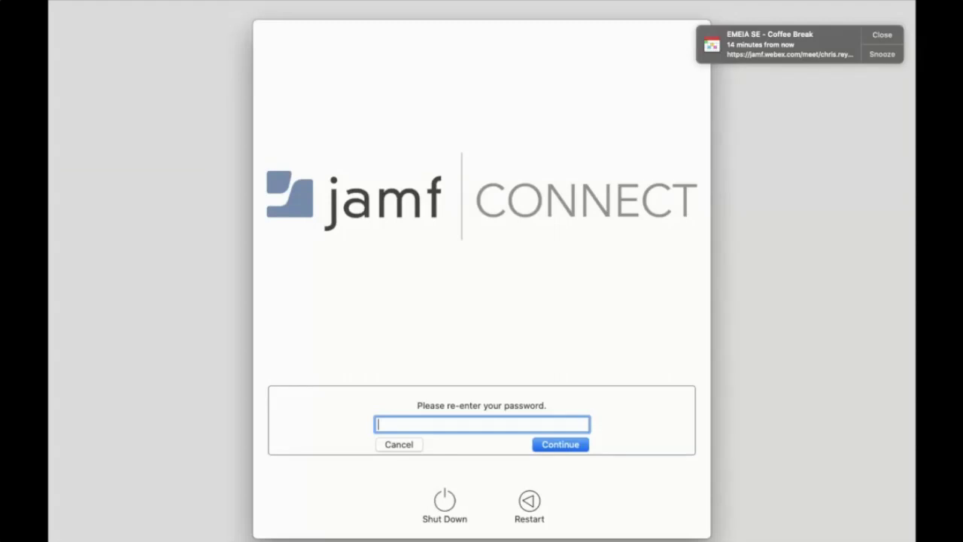
Re-enter the account password, agree to the Jamf EULA, and finish to start onboarding.
{"action": "type", "text": "••••••••••"}
{"action": "left_click", "coordinate": [563, 449]}
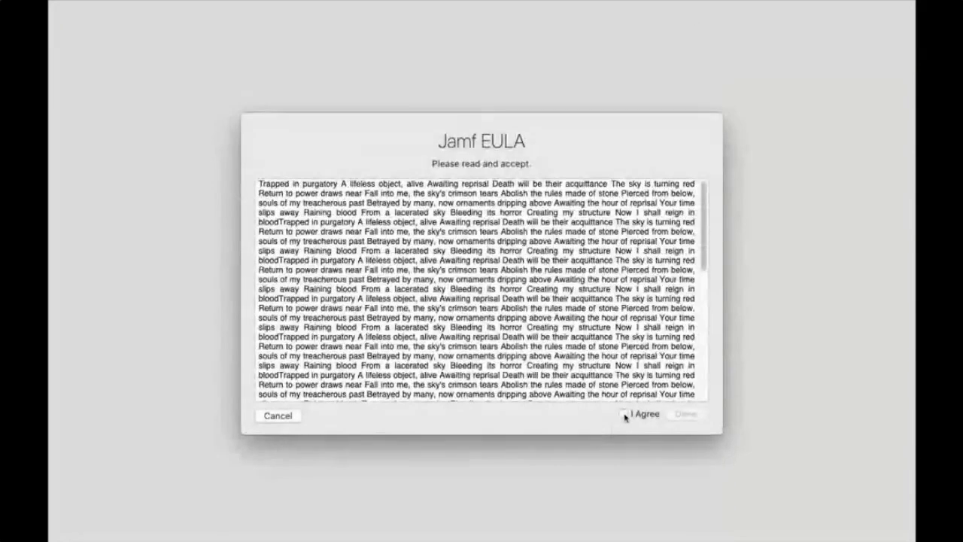
{"action": "left_click", "coordinate": [623, 414]}
{"action": "left_click", "coordinate": [686, 414]}
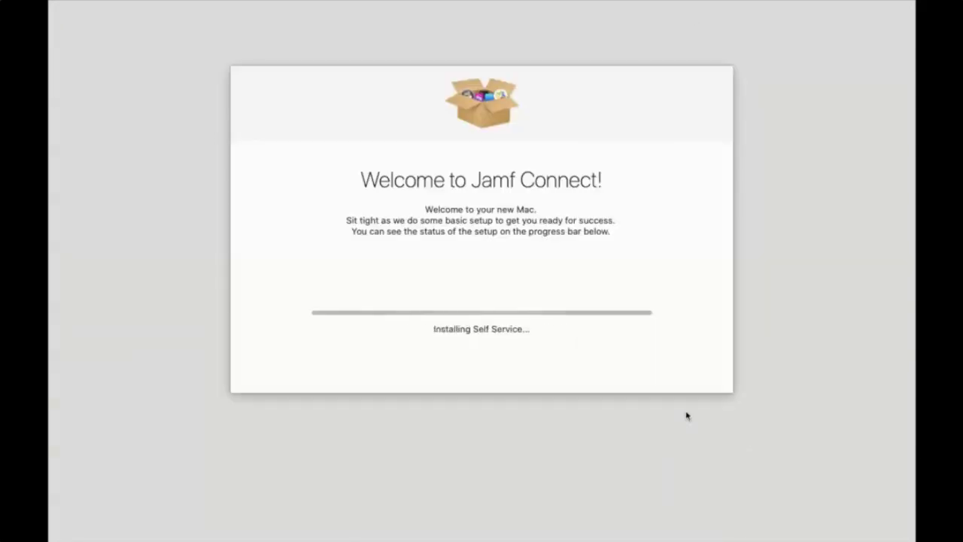
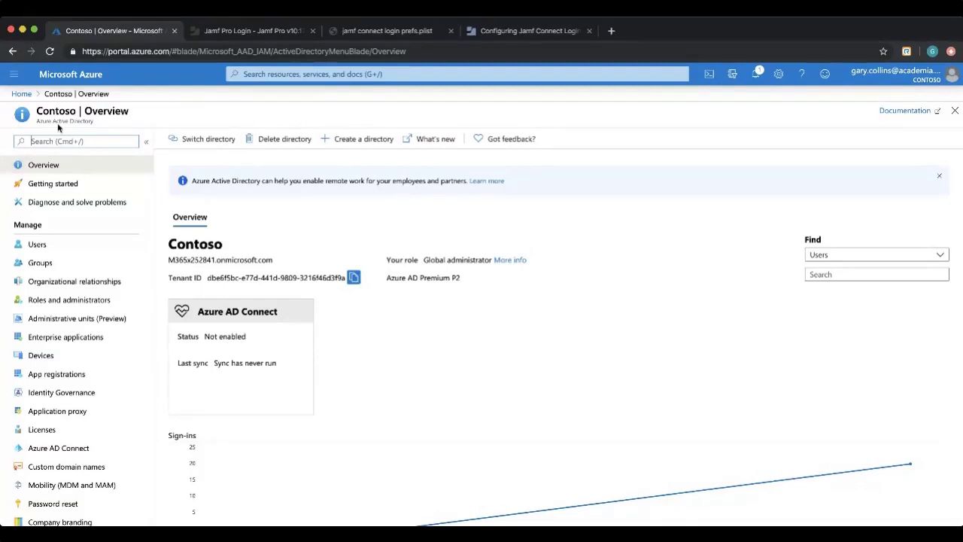
Return to the Microsoft Azure portal home page.
{"action": "left_click", "coordinate": [21, 93]}
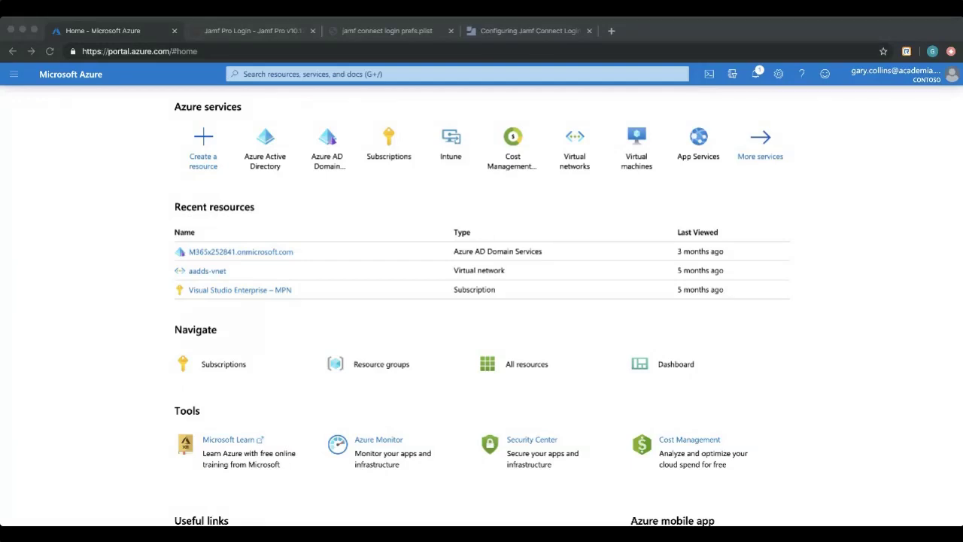
{"action": "left_click", "coordinate": [262, 158]}
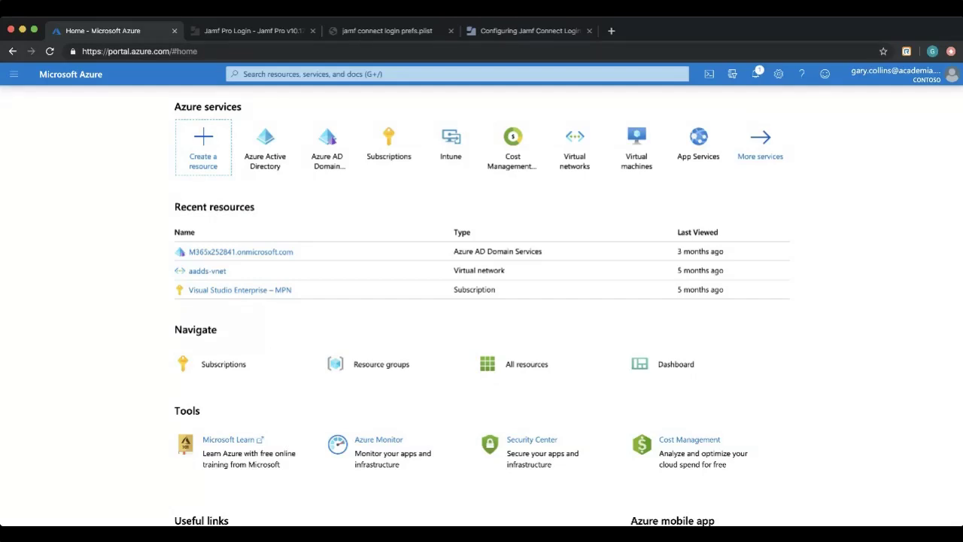
{"action": "key", "text": "super+Tab"}
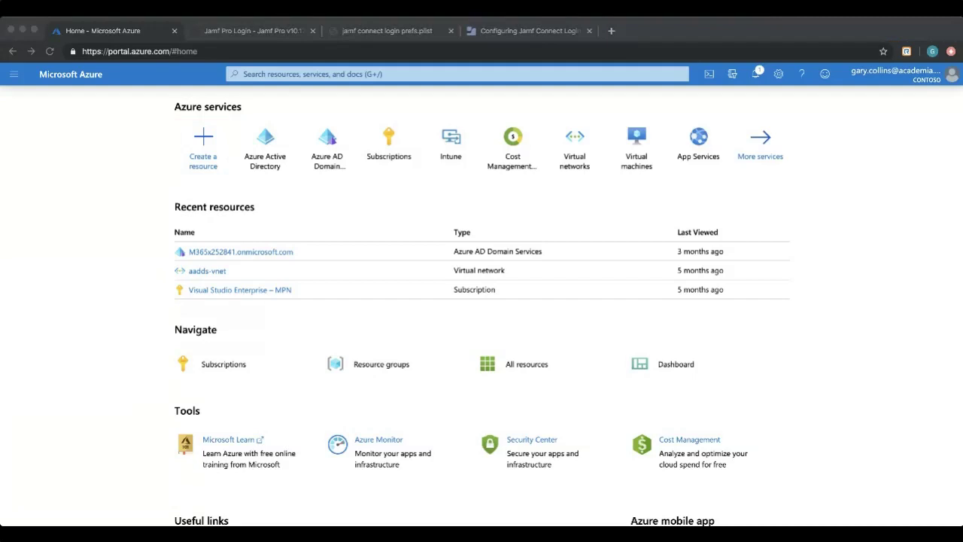
{"action": "key", "text": "super+Tab"}
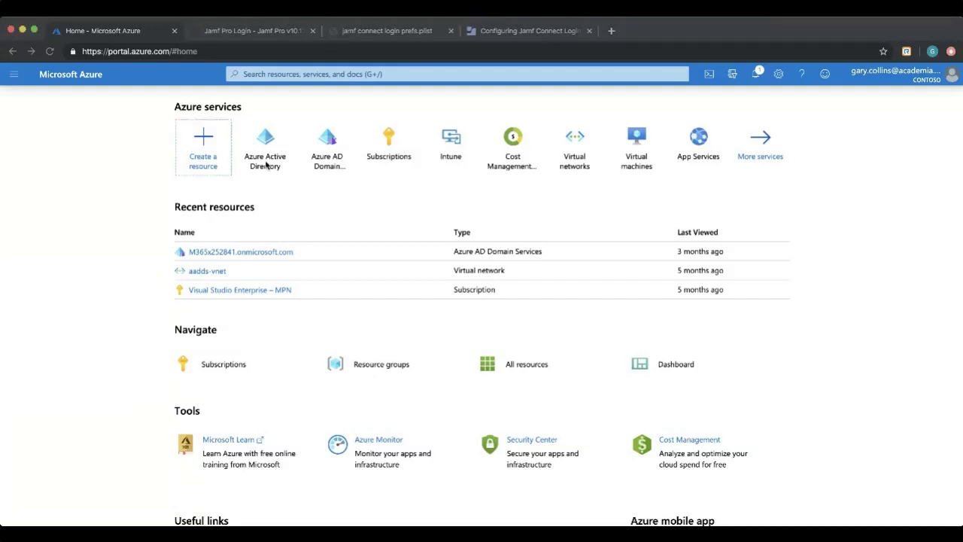
{"action": "left_click", "coordinate": [268, 147]}
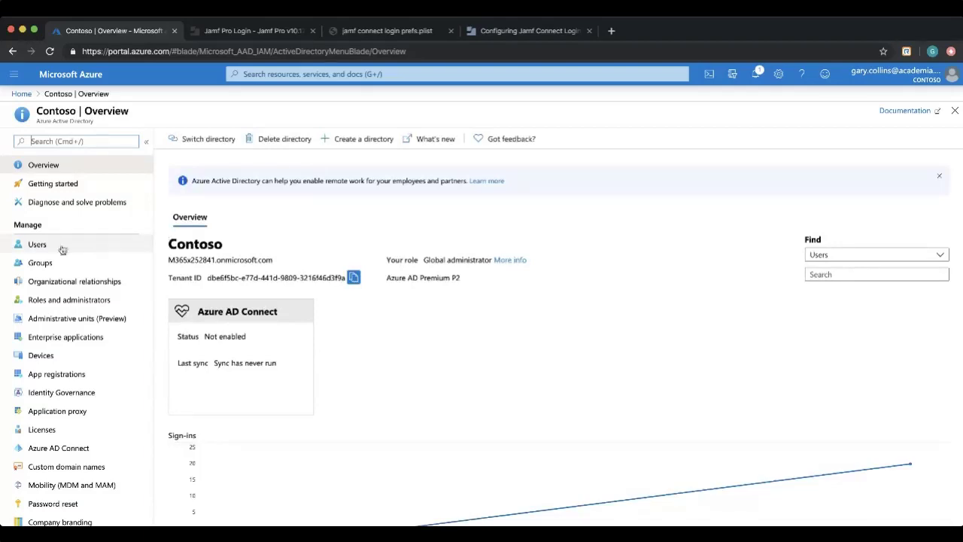
{"action": "left_click", "coordinate": [38, 244]}
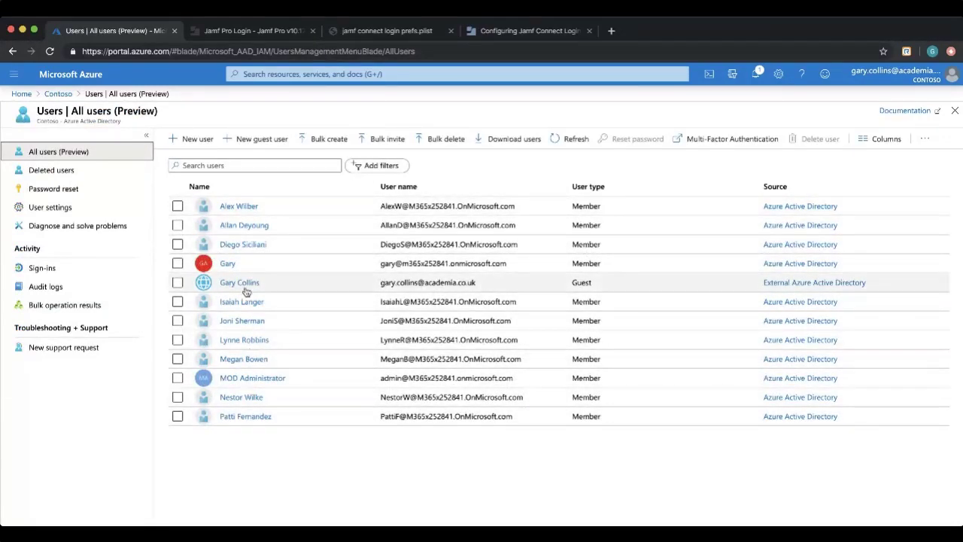
{"action": "left_click", "coordinate": [235, 209]}
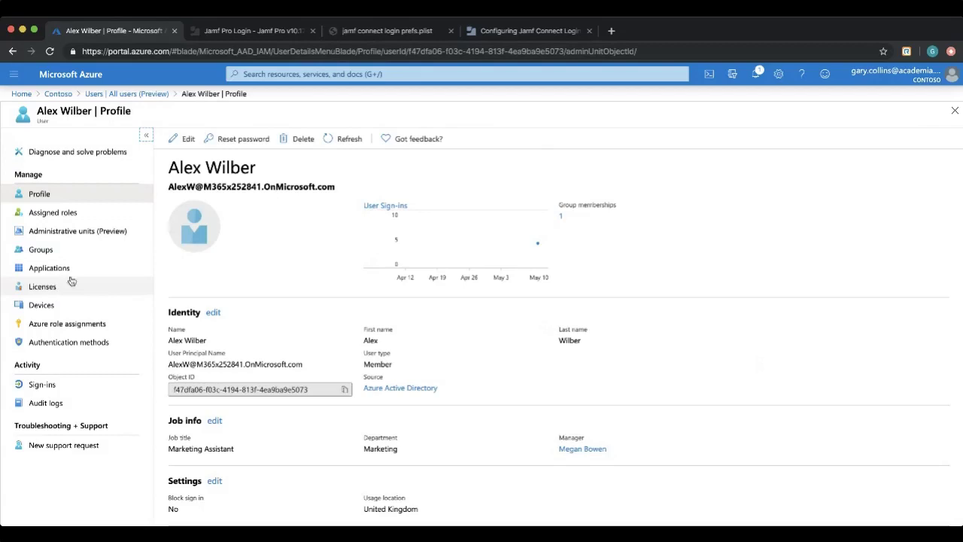
{"action": "scroll", "coordinate": [53, 293], "scroll_direction": "down", "scroll_amount": 3}
{"action": "scroll", "coordinate": [54, 292], "scroll_direction": "up", "scroll_amount": 2}
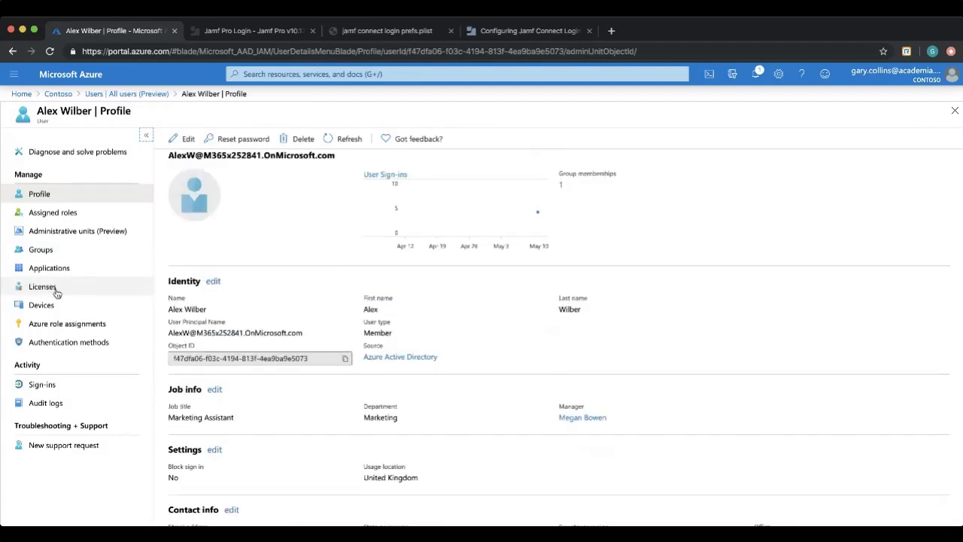
{"action": "left_click", "coordinate": [50, 293]}
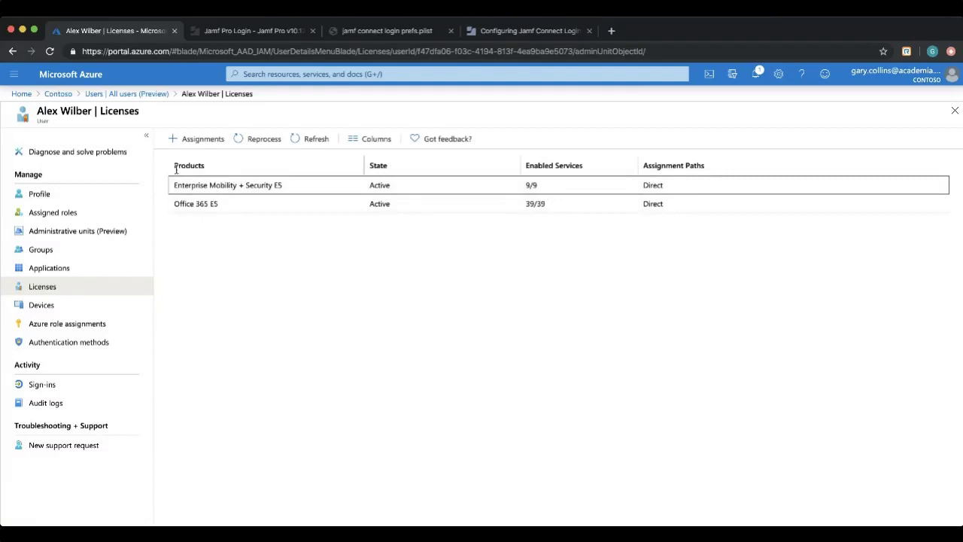
{"action": "left_click", "coordinate": [58, 94]}
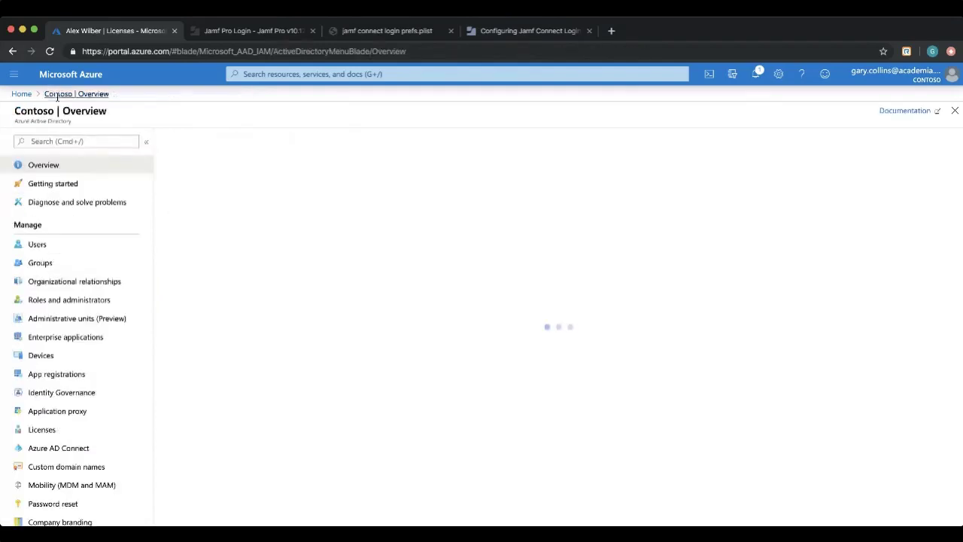
{"action": "scroll", "coordinate": [129, 330], "scroll_direction": "down", "scroll_amount": 1}
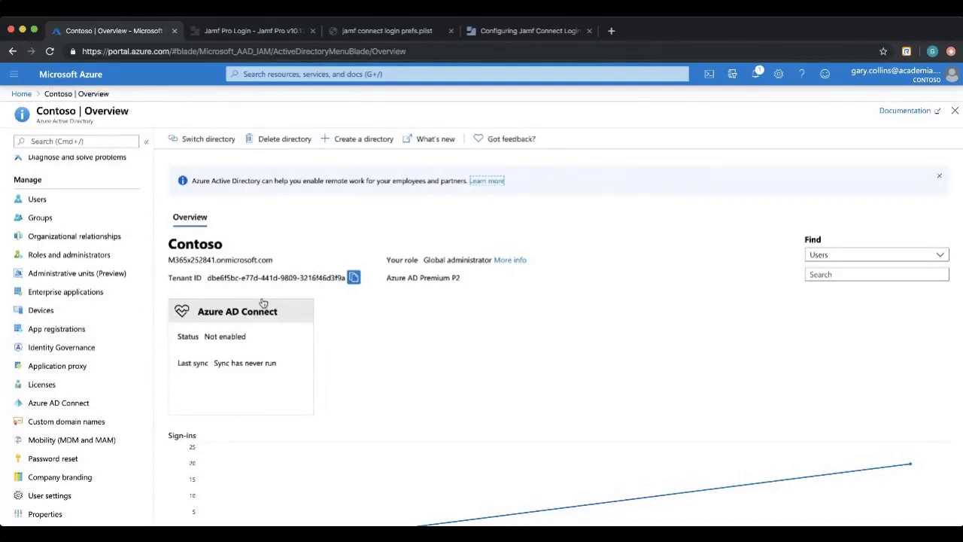
{"action": "scroll", "coordinate": [138, 299], "scroll_direction": "up", "scroll_amount": 2}
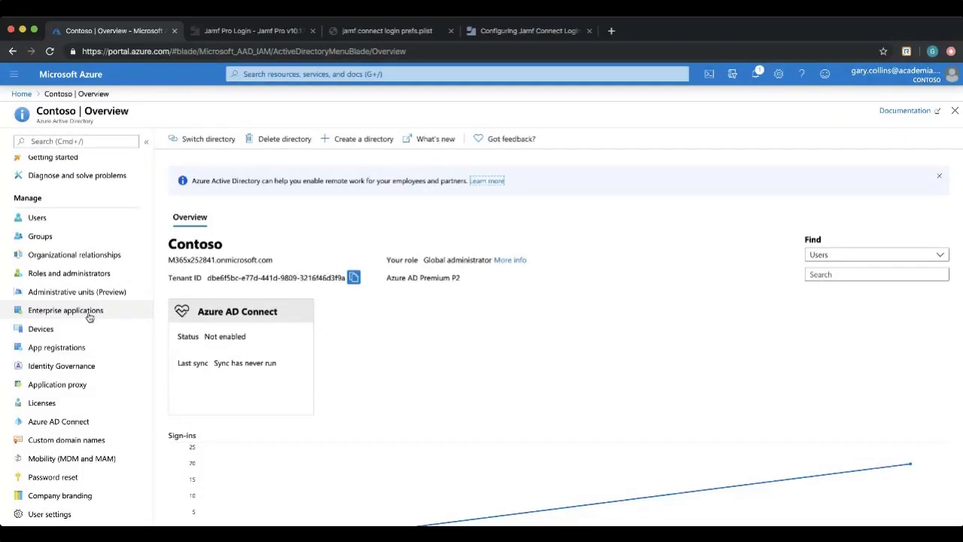
{"action": "left_click", "coordinate": [62, 351]}
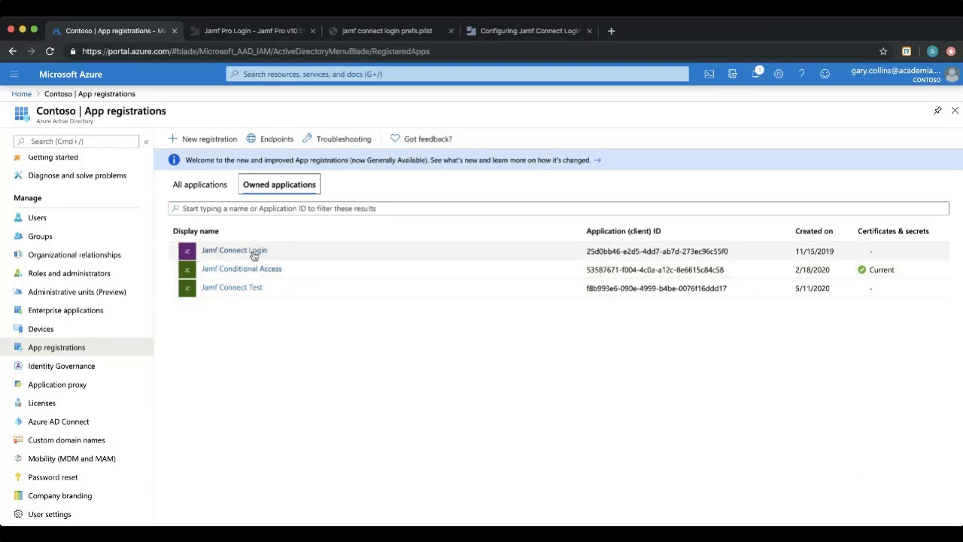
{"action": "left_click", "coordinate": [208, 140]}
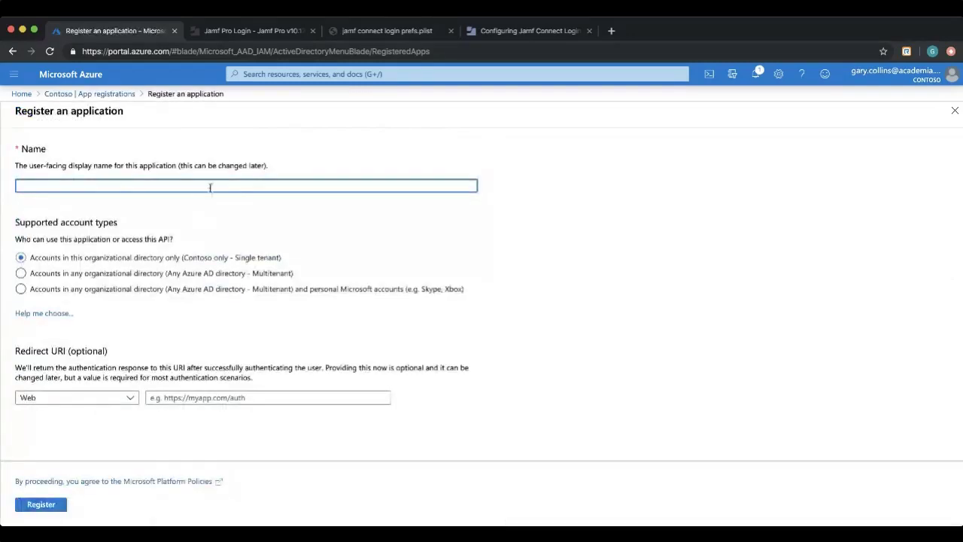
{"action": "type", "text": "Jamf connect test webinar app"}
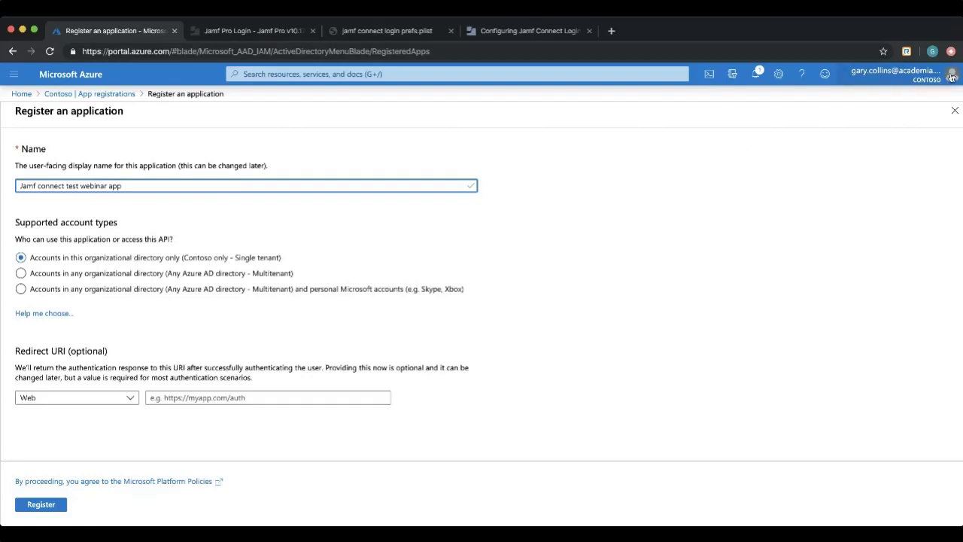
{"action": "left_click", "coordinate": [117, 403]}
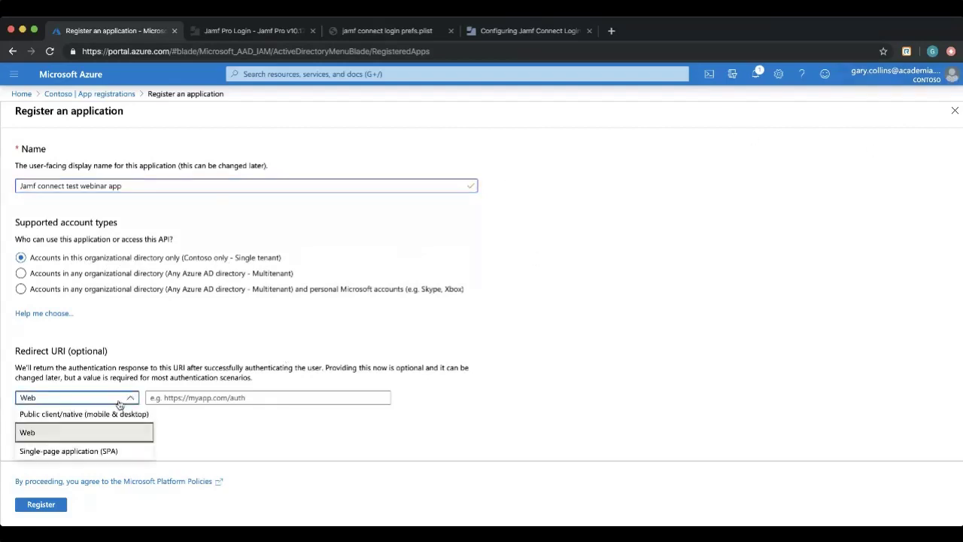
{"action": "left_click", "coordinate": [39, 415]}
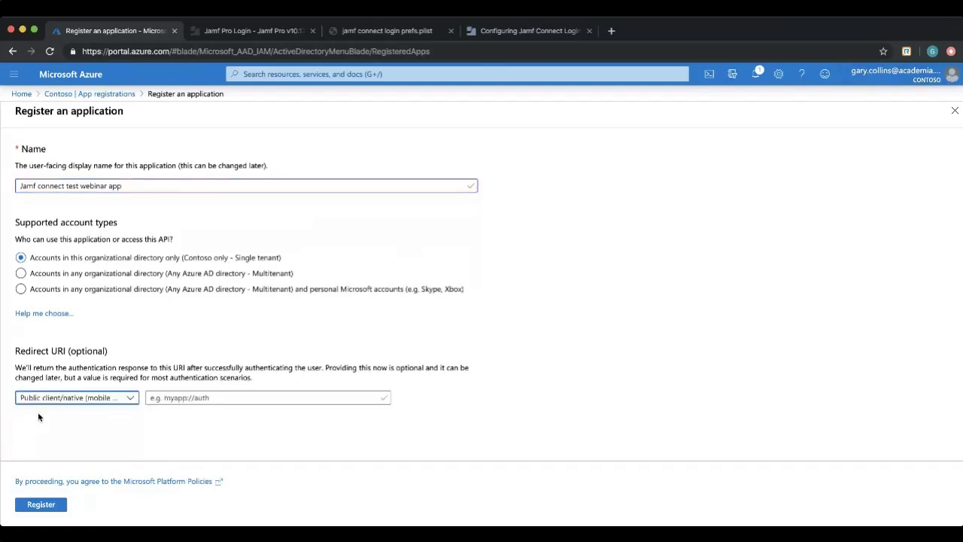
{"action": "left_click", "coordinate": [239, 399]}
{"action": "type", "text": "https://127.0.0.1/jamfconnect"}
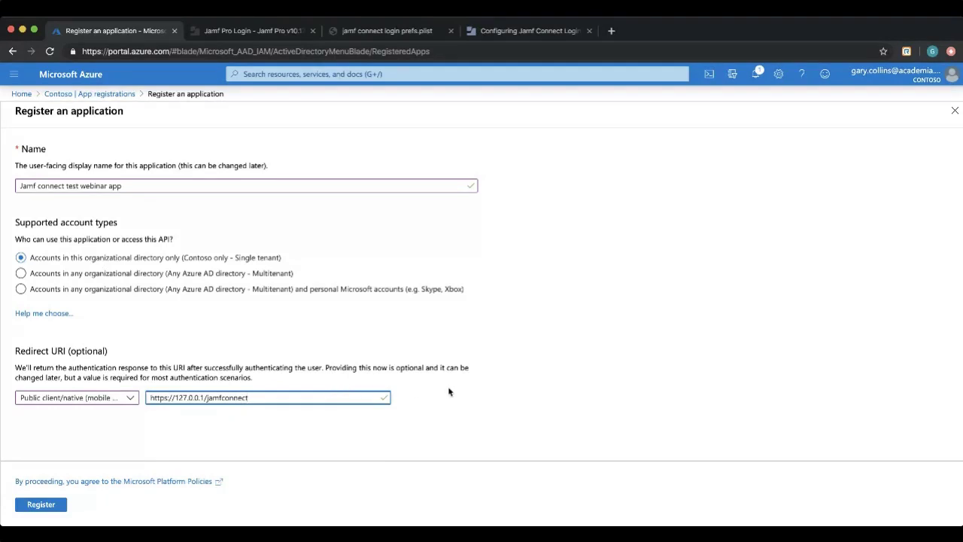
{"action": "left_click_drag", "start_coordinate": [279, 398], "coordinate": [142, 401]}
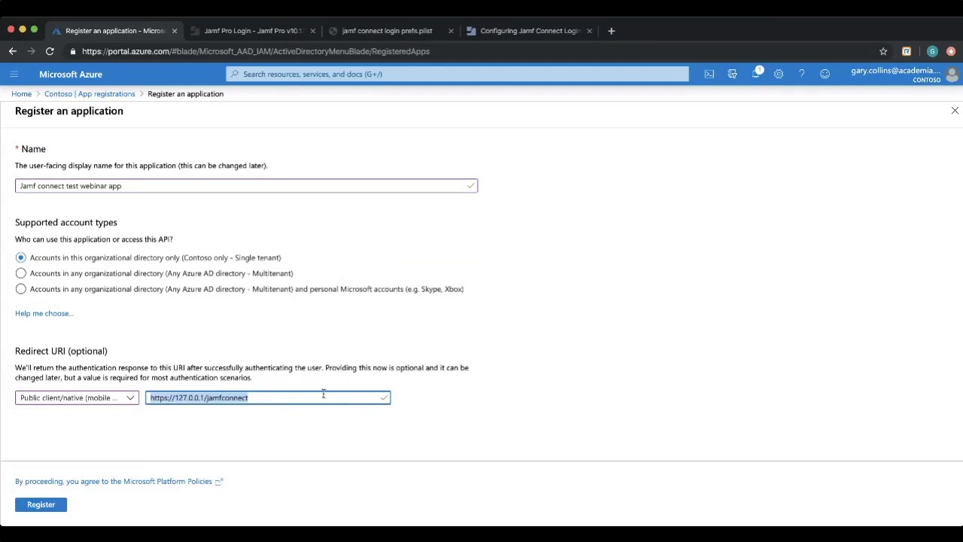
{"action": "left_click", "coordinate": [204, 398]}
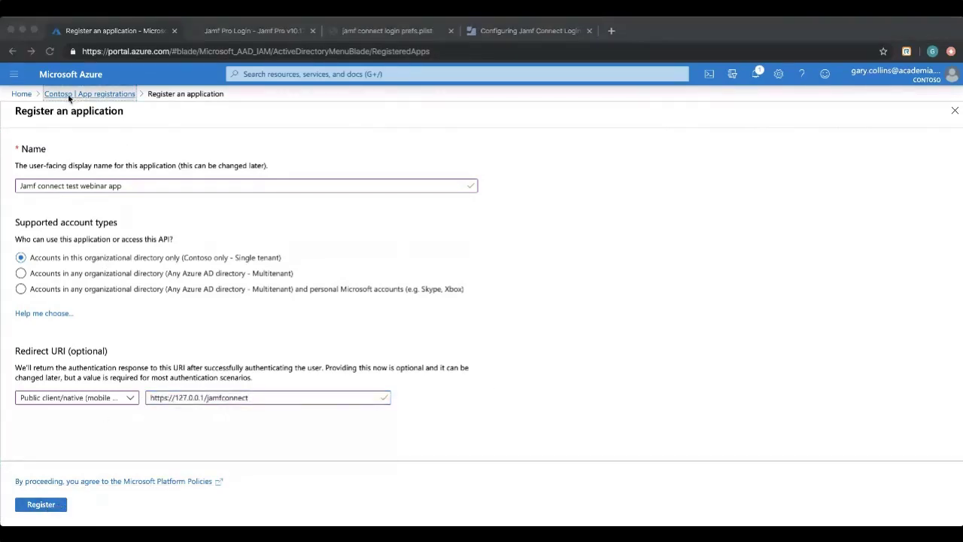
Open the Jamf Connect Login registration, select its Application (client) ID, and view its manifest.
{"action": "left_click", "coordinate": [89, 94]}
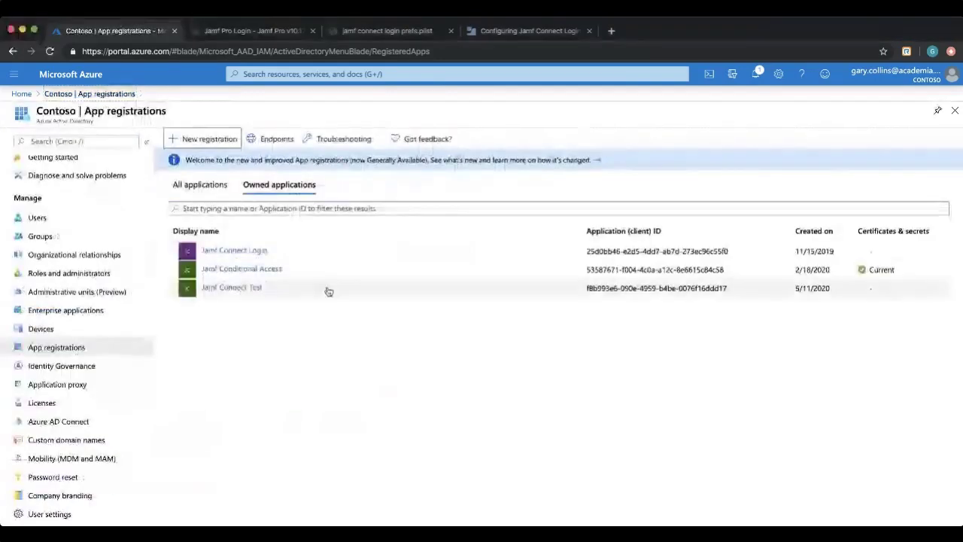
{"action": "left_click", "coordinate": [222, 251]}
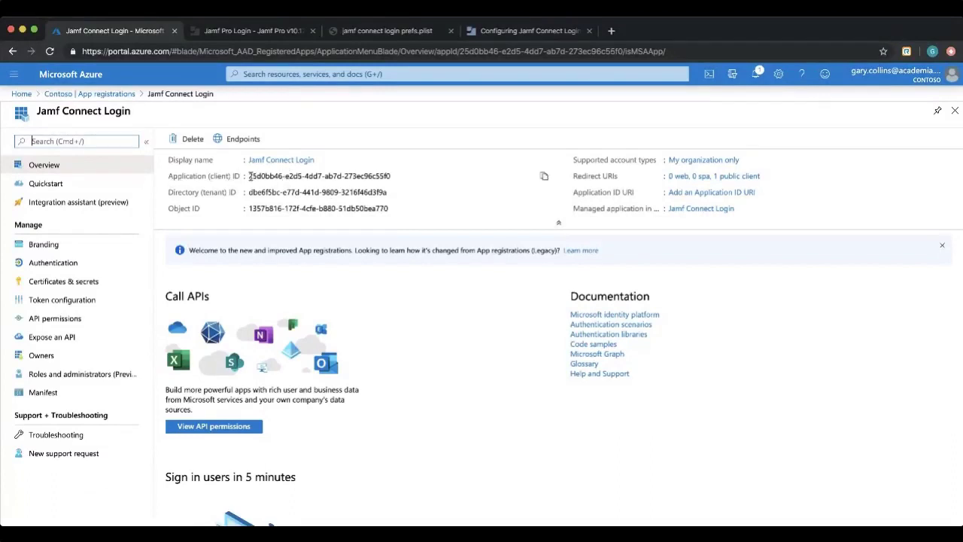
{"action": "left_click_drag", "start_coordinate": [250, 176], "coordinate": [400, 179]}
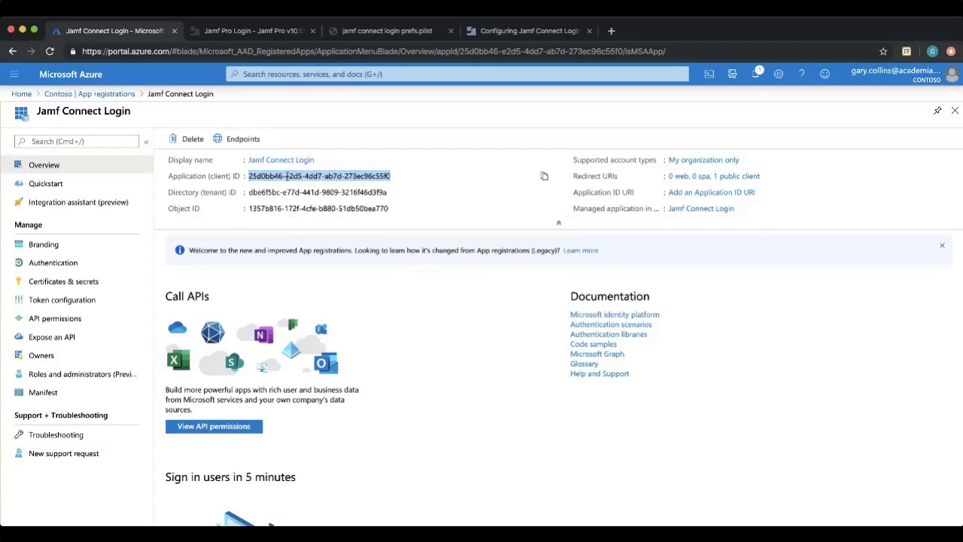
{"action": "left_click", "coordinate": [858, 404]}
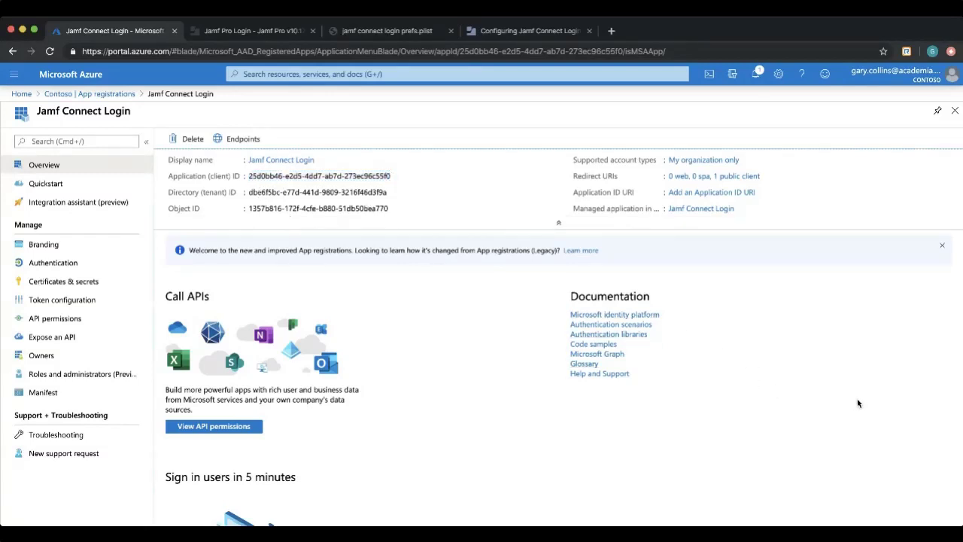
{"action": "left_click", "coordinate": [45, 394]}
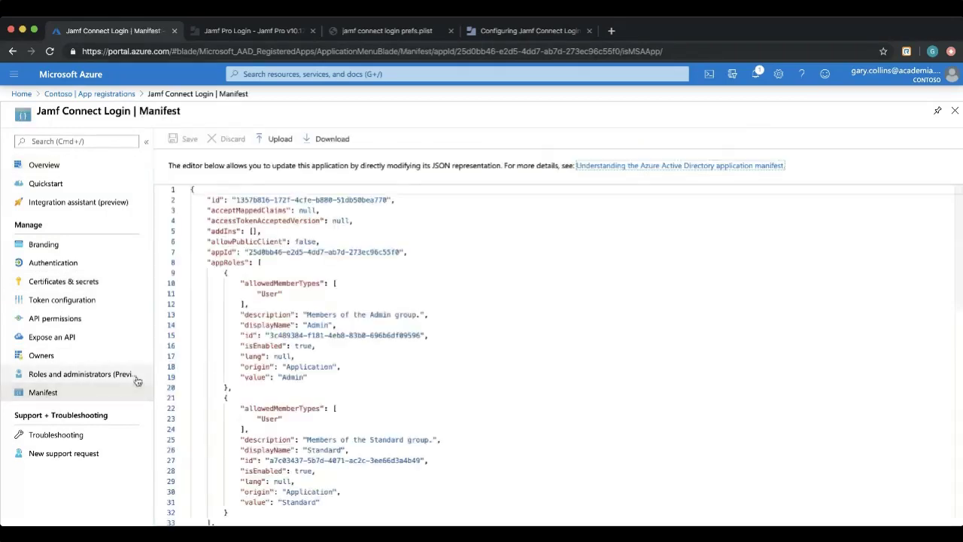
{"action": "scroll", "coordinate": [385, 278], "scroll_direction": "down", "scroll_amount": 10}
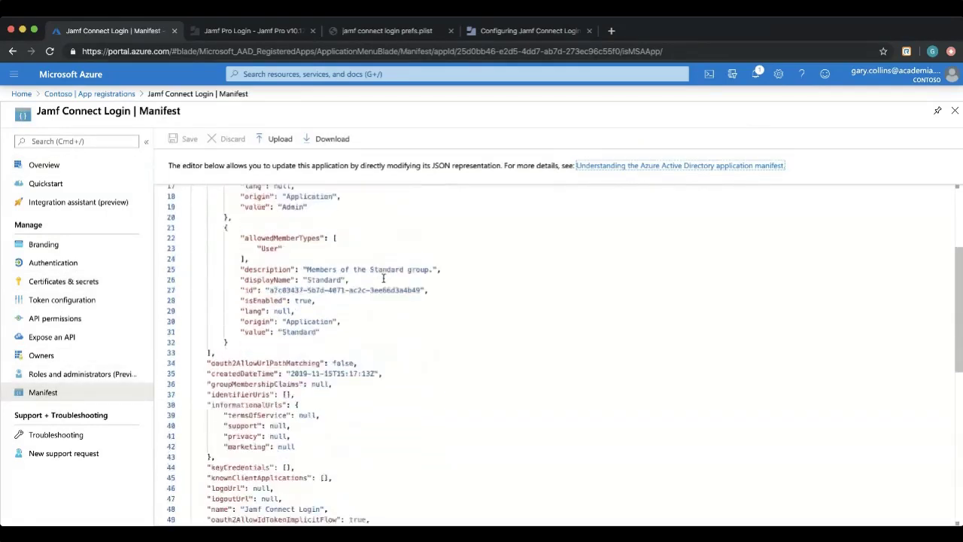
{"action": "scroll", "coordinate": [386, 278], "scroll_direction": "down", "scroll_amount": 4}
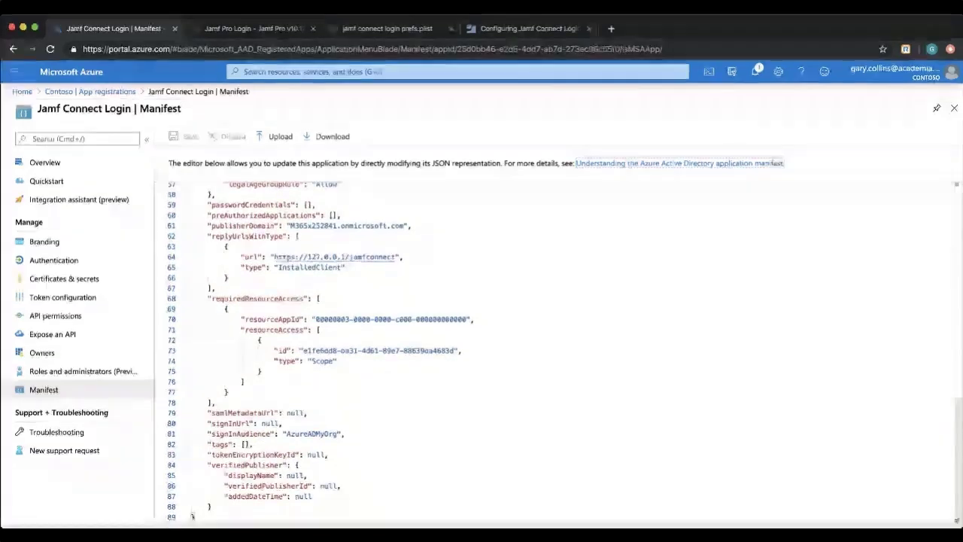
{"action": "scroll", "coordinate": [449, 414], "scroll_direction": "up", "scroll_amount": 3}
{"action": "scroll", "coordinate": [449, 389], "scroll_direction": "up", "scroll_amount": 11}
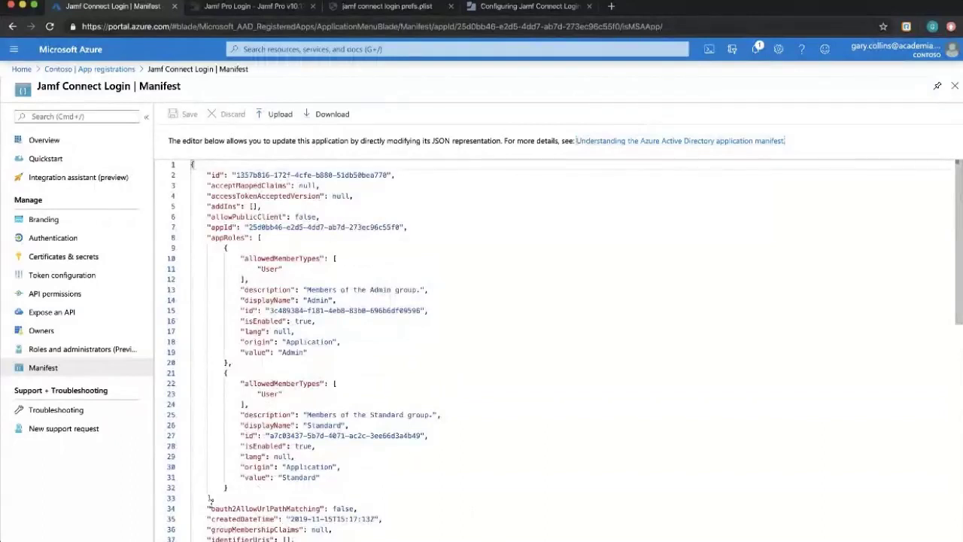
{"action": "left_click_drag", "start_coordinate": [210, 498], "coordinate": [180, 224]}
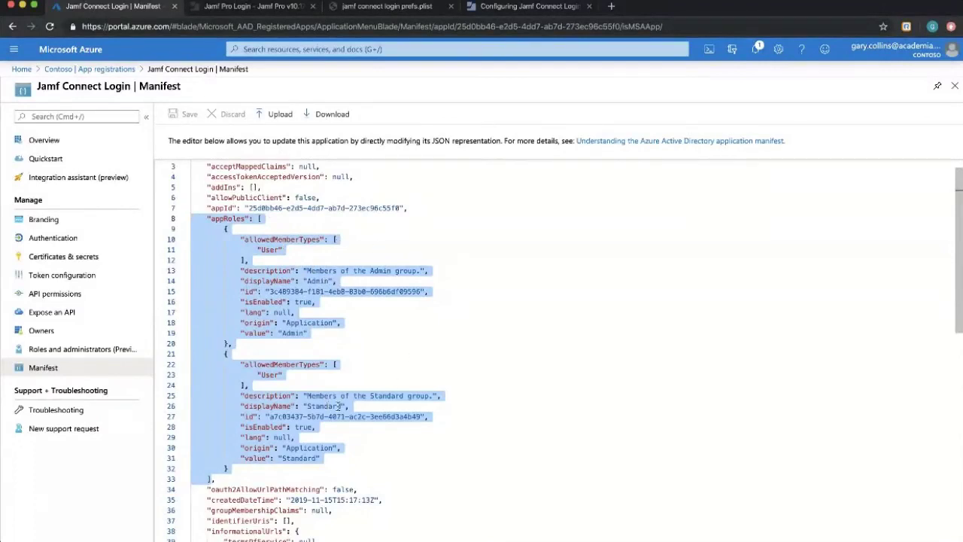
{"action": "left_click", "coordinate": [436, 367]}
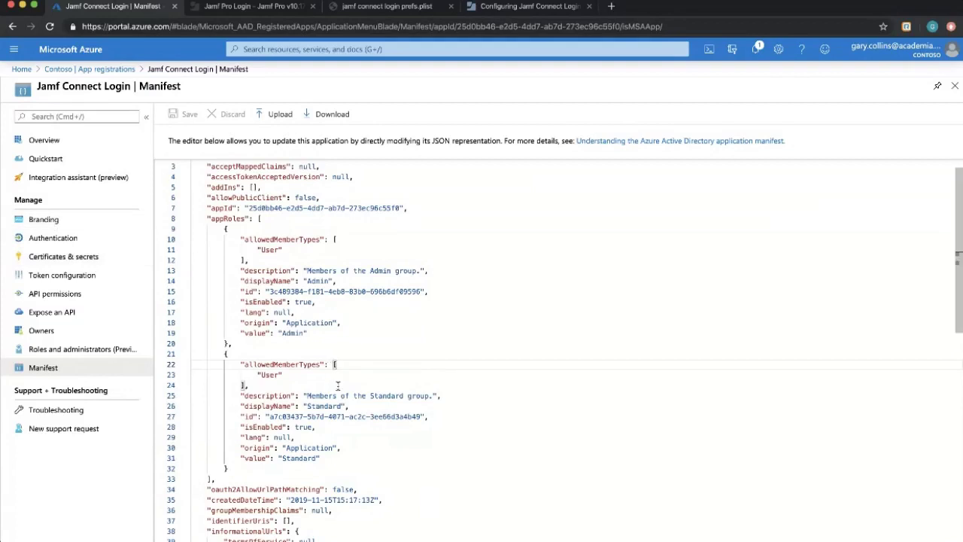
{"action": "left_click_drag", "start_coordinate": [271, 416], "coordinate": [426, 417]}
{"action": "mouse_move", "coordinate": [270, 292]}
{"action": "left_mouse_down"}
{"action": "mouse_move", "coordinate": [417, 292]}
{"action": "mouse_move", "coordinate": [265, 291]}
{"action": "left_mouse_up"}
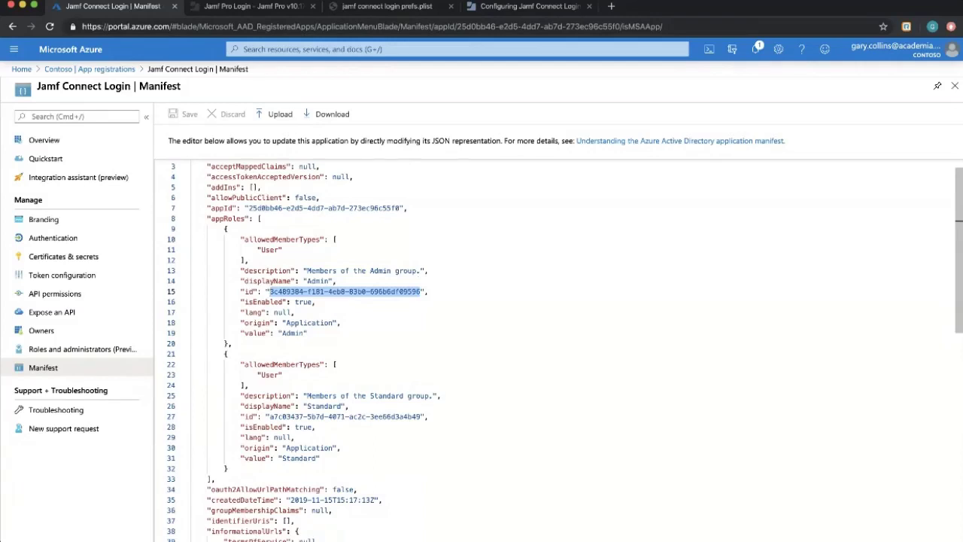
{"action": "scroll", "coordinate": [482, 309], "scroll_direction": "up", "scroll_amount": 1}
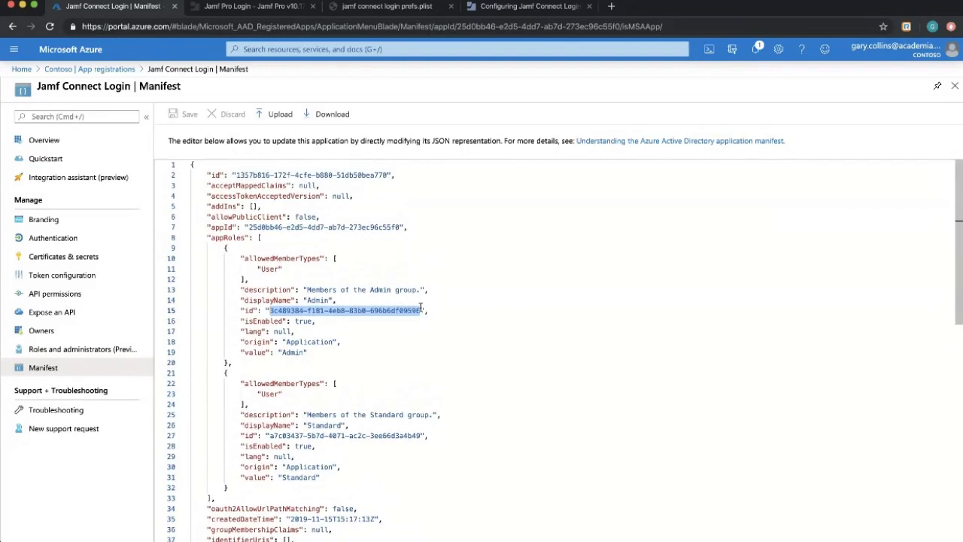
{"action": "scroll", "coordinate": [414, 306], "scroll_direction": "down", "scroll_amount": 2}
{"action": "scroll", "coordinate": [414, 307], "scroll_direction": "down", "scroll_amount": 1}
{"action": "scroll", "coordinate": [415, 305], "scroll_direction": "up", "scroll_amount": 3}
{"action": "left_click", "coordinate": [463, 310]}
{"action": "scroll", "coordinate": [449, 362], "scroll_direction": "down", "scroll_amount": 1}
{"action": "left_click", "coordinate": [271, 397]}
{"action": "left_click_drag", "start_coordinate": [269, 397], "coordinate": [416, 397]}
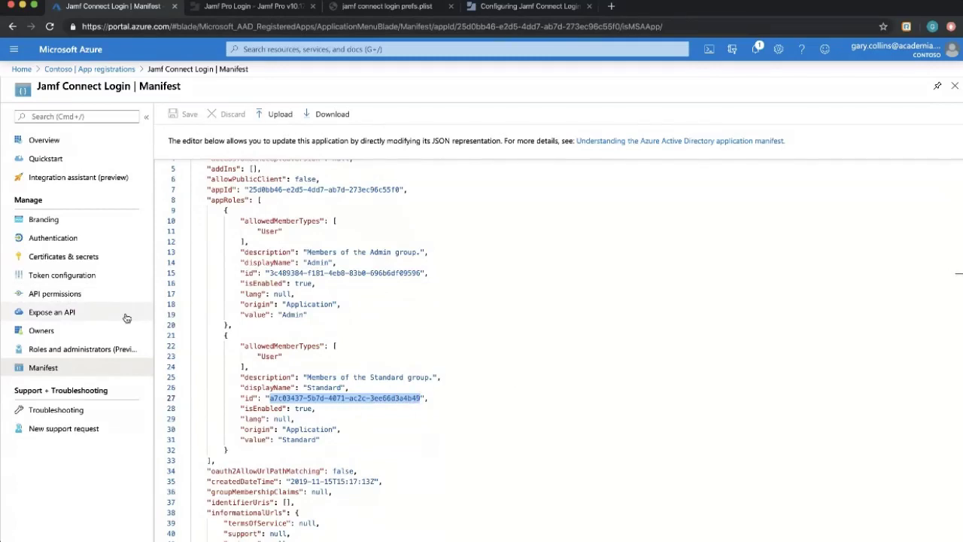
Open Jamf Connect Login's Authentication page and check the jamfconnect redirect URI.
{"action": "left_click", "coordinate": [68, 238]}
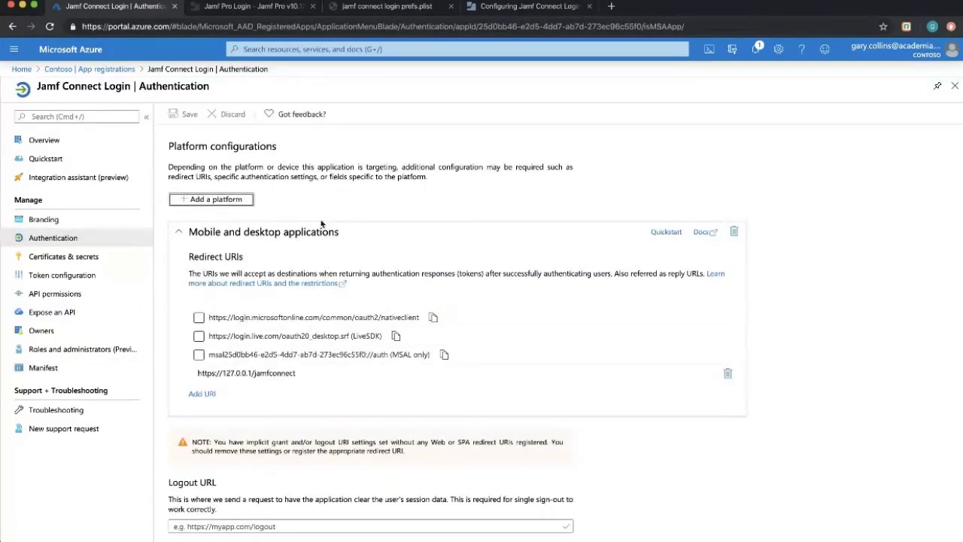
{"action": "scroll", "coordinate": [322, 316], "scroll_direction": "down", "scroll_amount": 2}
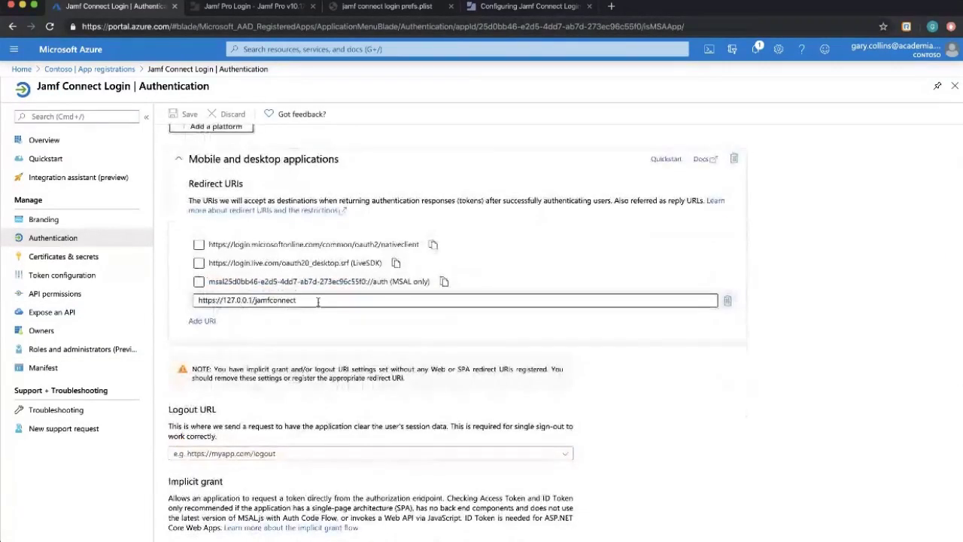
{"action": "scroll", "coordinate": [321, 331], "scroll_direction": "up", "scroll_amount": 1}
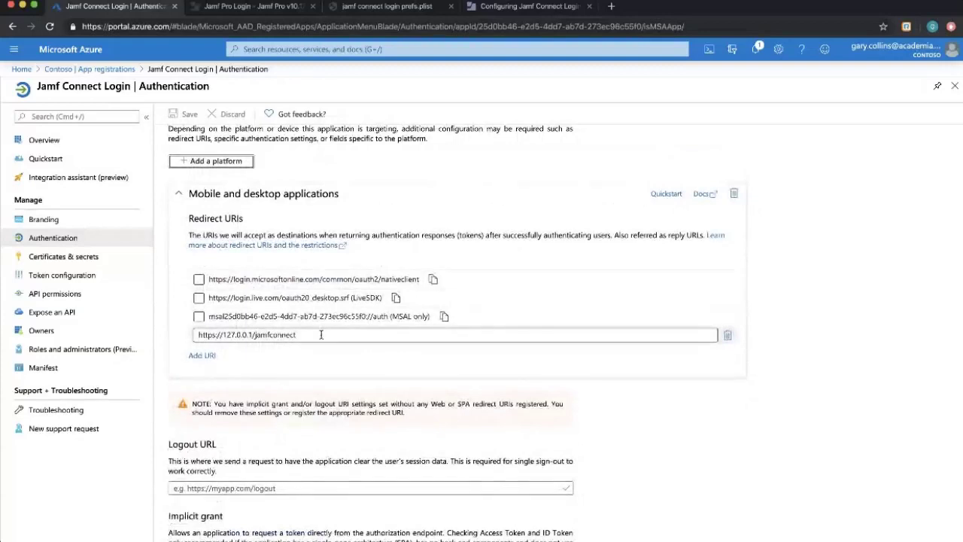
{"action": "left_click_drag", "start_coordinate": [339, 335], "coordinate": [172, 336]}
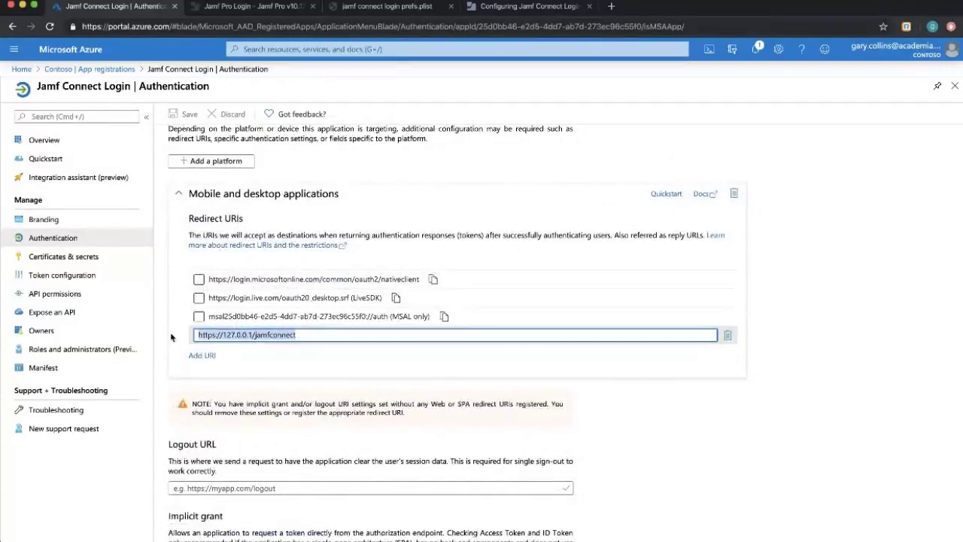
{"action": "left_click", "coordinate": [790, 351]}
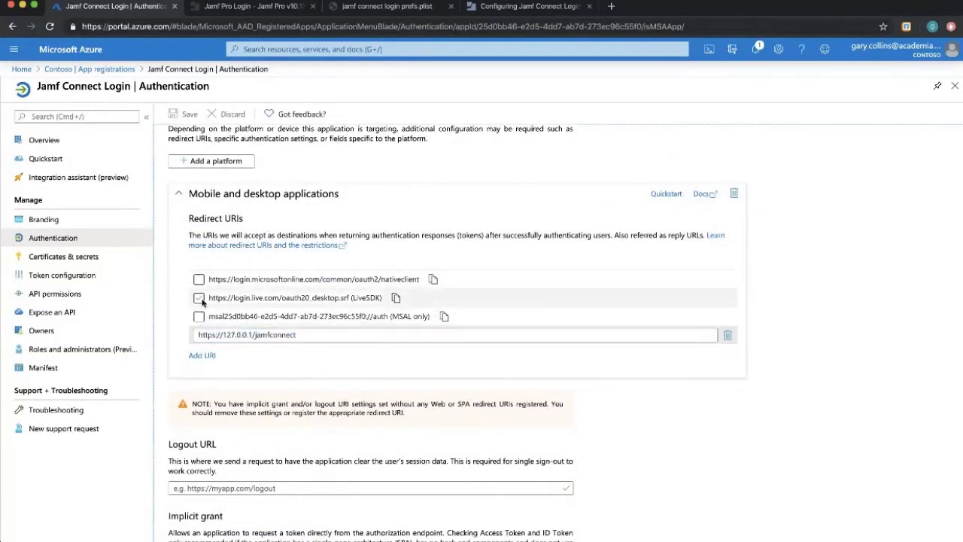
Collapse the Mobile and desktop card and review implicit-grant tokens and default client type.
{"action": "left_click", "coordinate": [188, 193]}
{"action": "scroll", "coordinate": [427, 267], "scroll_direction": "down", "scroll_amount": 2}
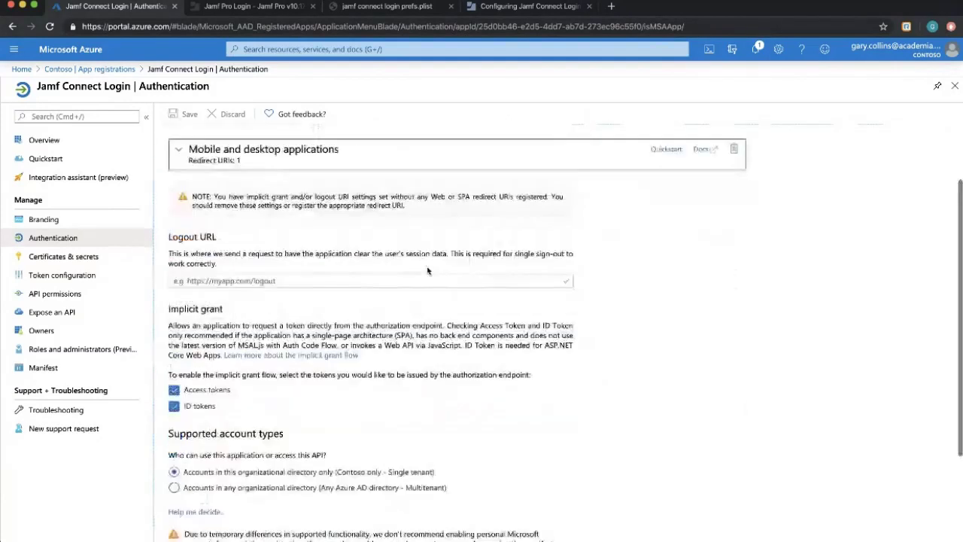
{"action": "scroll", "coordinate": [427, 267], "scroll_direction": "down", "scroll_amount": 2}
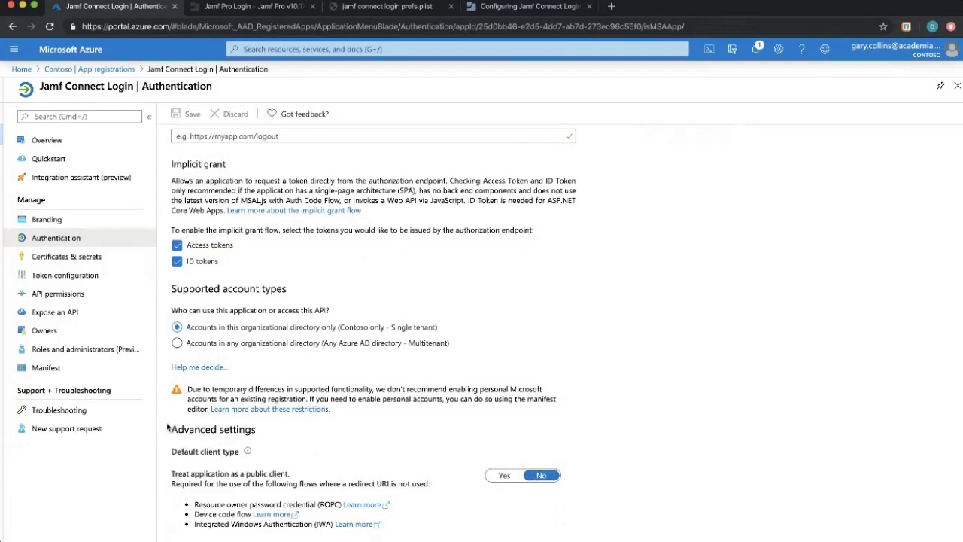
{"action": "left_click_drag", "start_coordinate": [164, 447], "coordinate": [592, 507]}
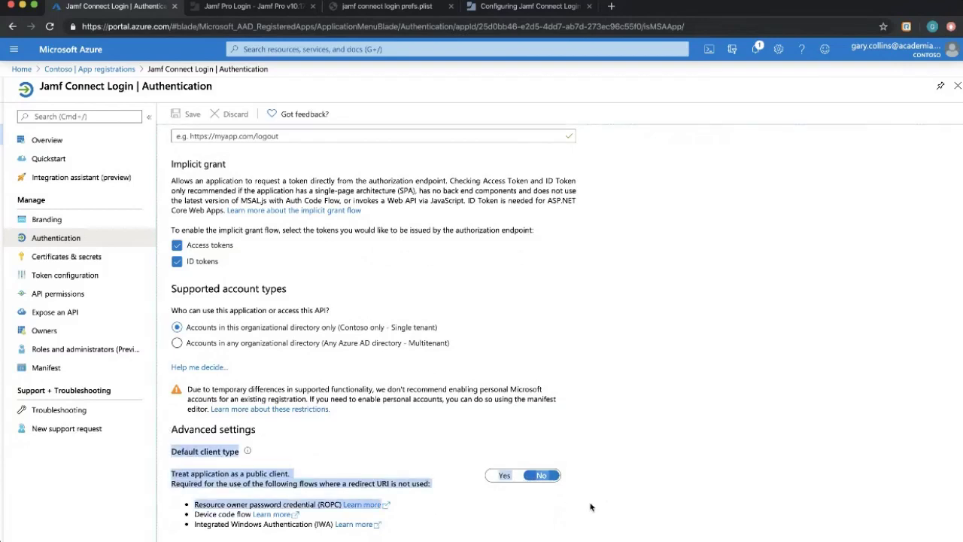
{"action": "left_click", "coordinate": [622, 493]}
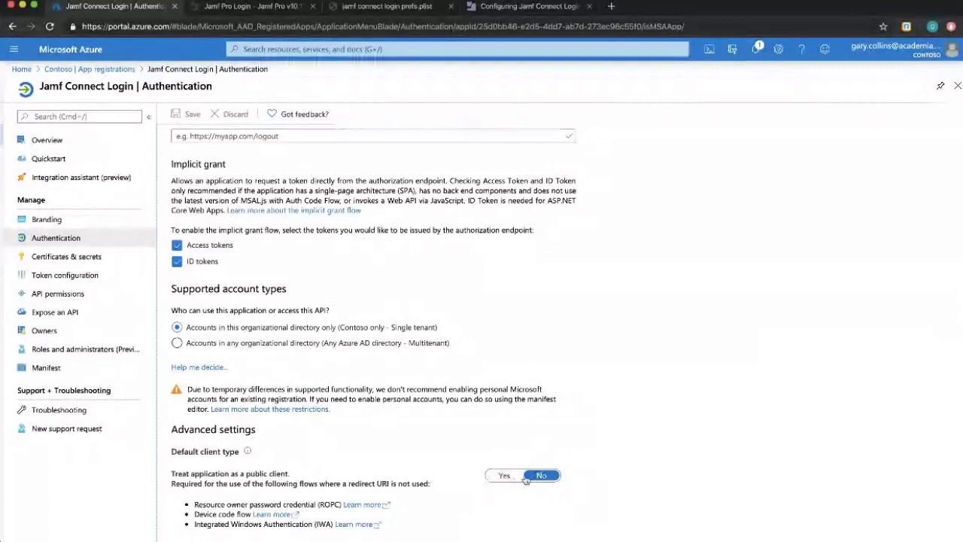
{"action": "scroll", "coordinate": [491, 453], "scroll_direction": "up", "scroll_amount": 1}
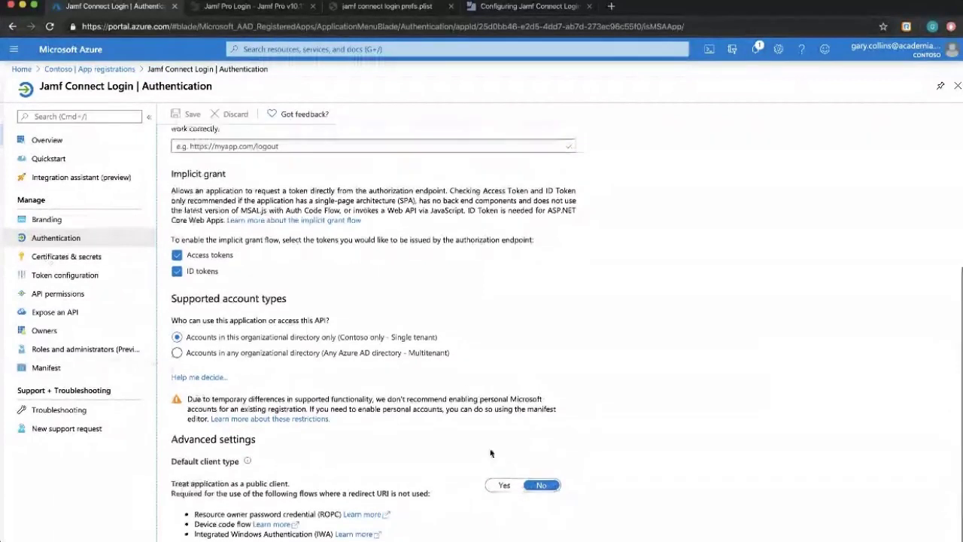
{"action": "scroll", "coordinate": [490, 453], "scroll_direction": "up", "scroll_amount": 3}
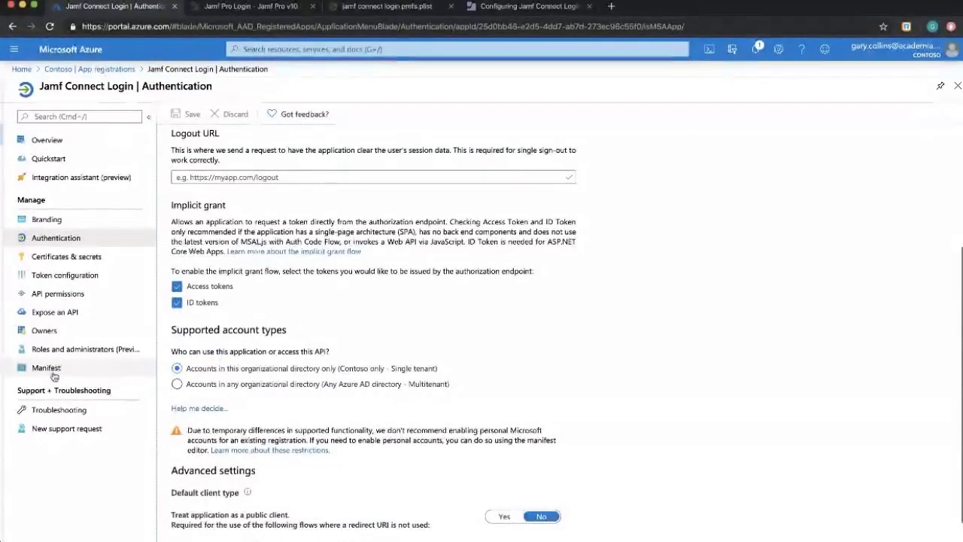
Check the appRoles in the app manifest, then go to the Contoso Enterprise applications list.
{"action": "left_click", "coordinate": [46, 369]}
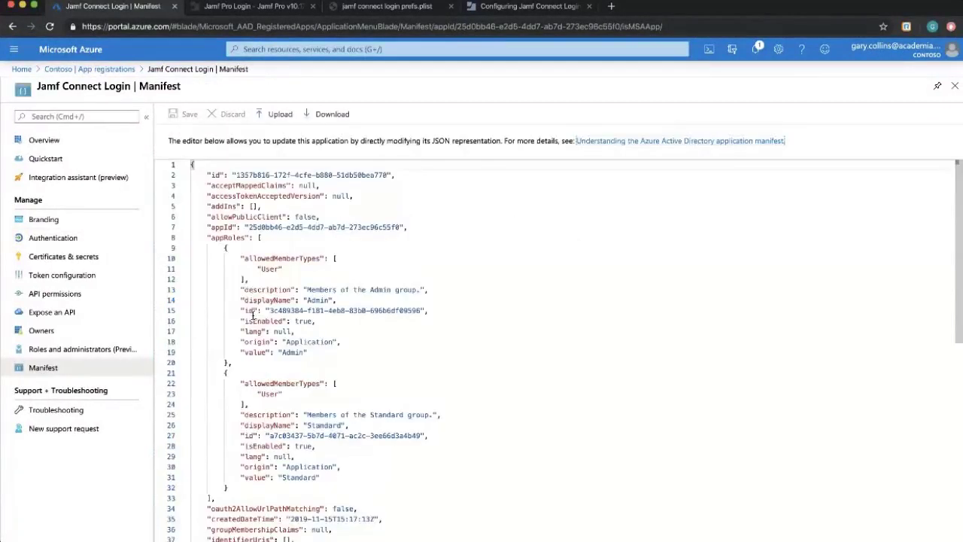
{"action": "scroll", "coordinate": [252, 313], "scroll_direction": "down", "scroll_amount": 2}
{"action": "left_click_drag", "start_coordinate": [228, 459], "coordinate": [187, 197]}
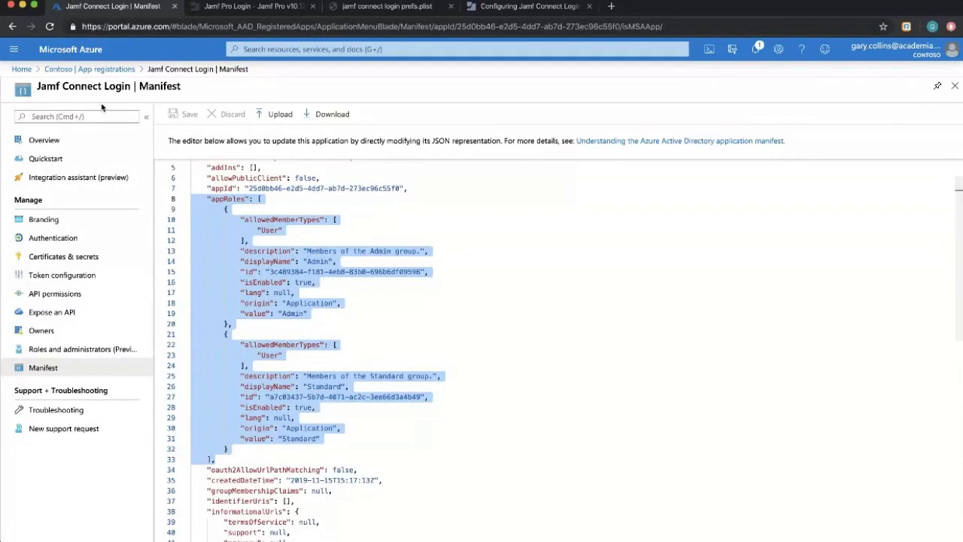
{"action": "left_click", "coordinate": [94, 69]}
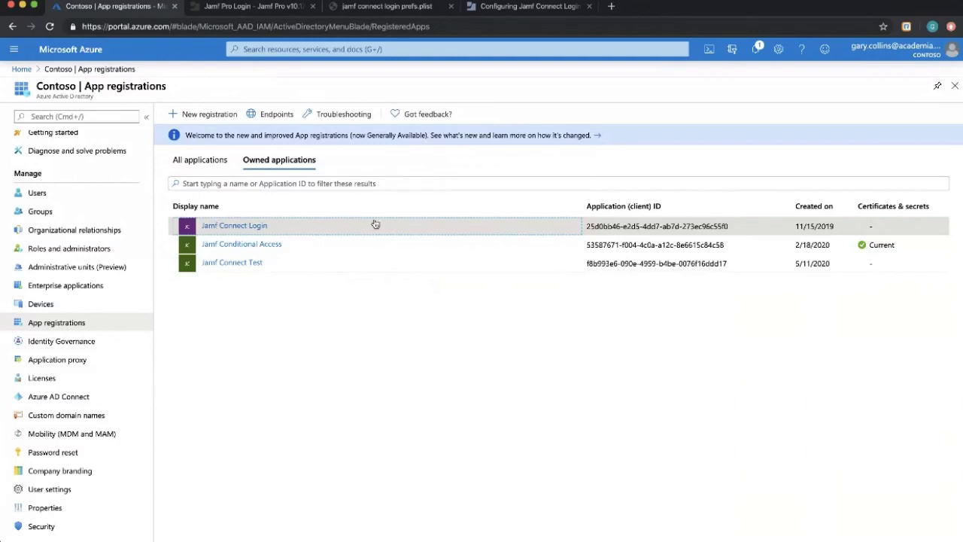
{"action": "left_click", "coordinate": [66, 289]}
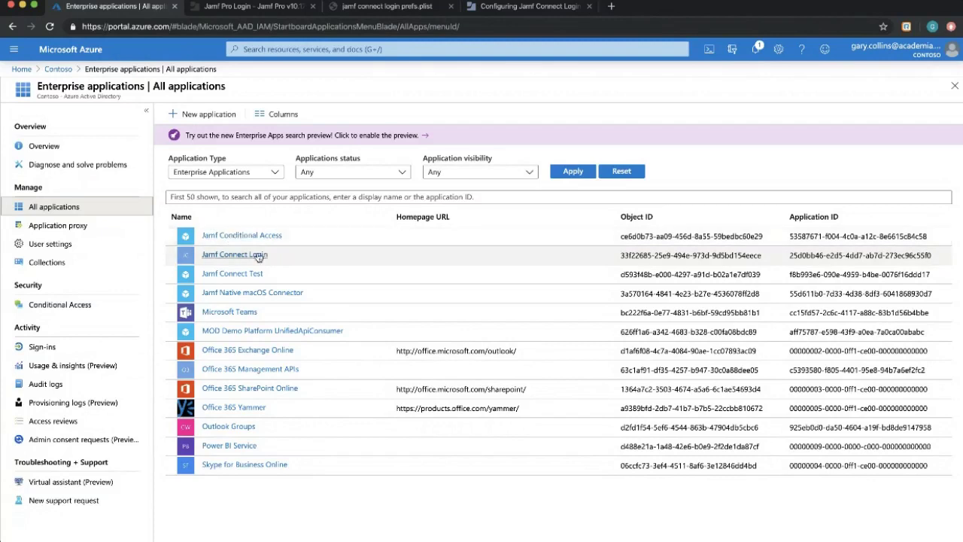
Open the Jamf Connect Login enterprise app, copy its Application ID, and list its Users and groups.
{"action": "left_click", "coordinate": [235, 255]}
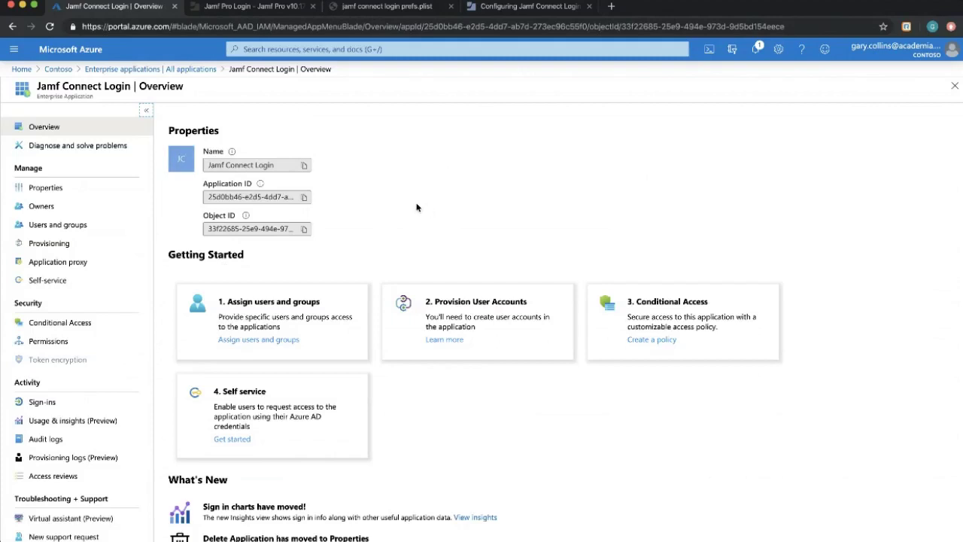
{"action": "left_click_drag", "start_coordinate": [204, 196], "coordinate": [312, 198]}
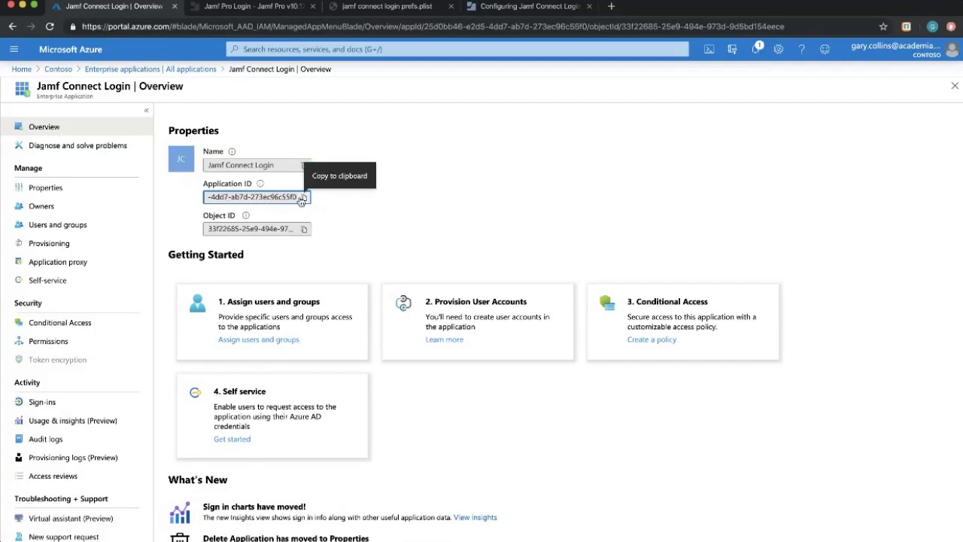
{"action": "left_click", "coordinate": [304, 197]}
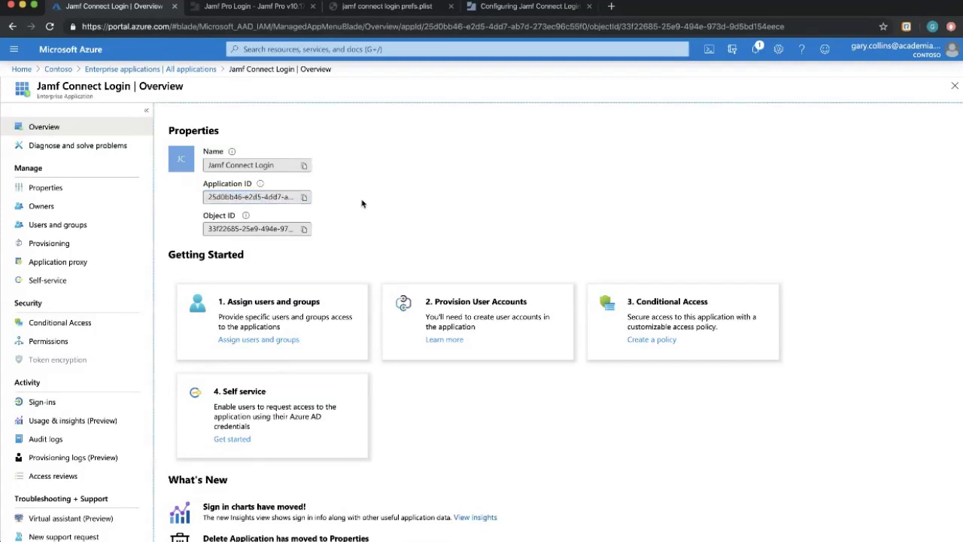
{"action": "left_click", "coordinate": [49, 230]}
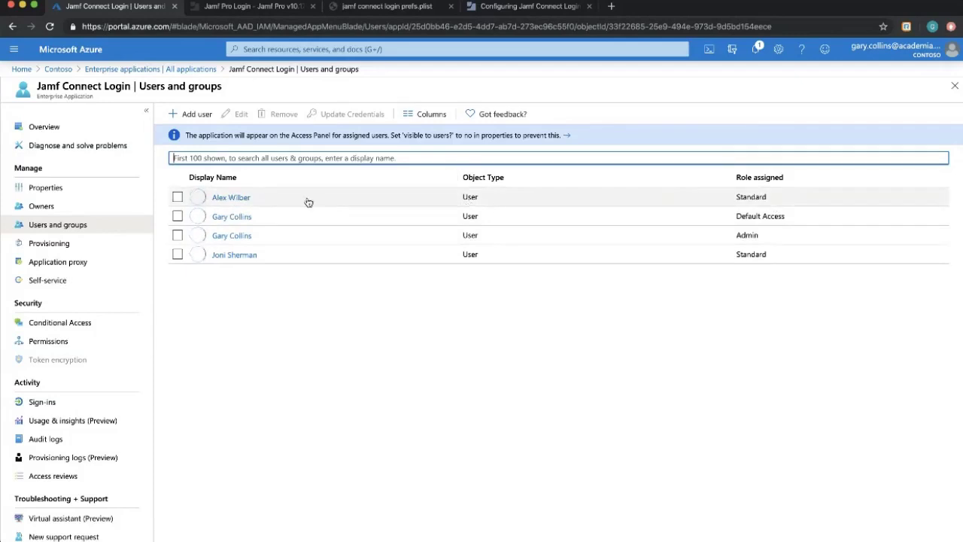
Add an assignment granting the chosen user the Standard role on Jamf Connect Login.
{"action": "left_click", "coordinate": [185, 113]}
{"action": "left_click", "coordinate": [107, 141]}
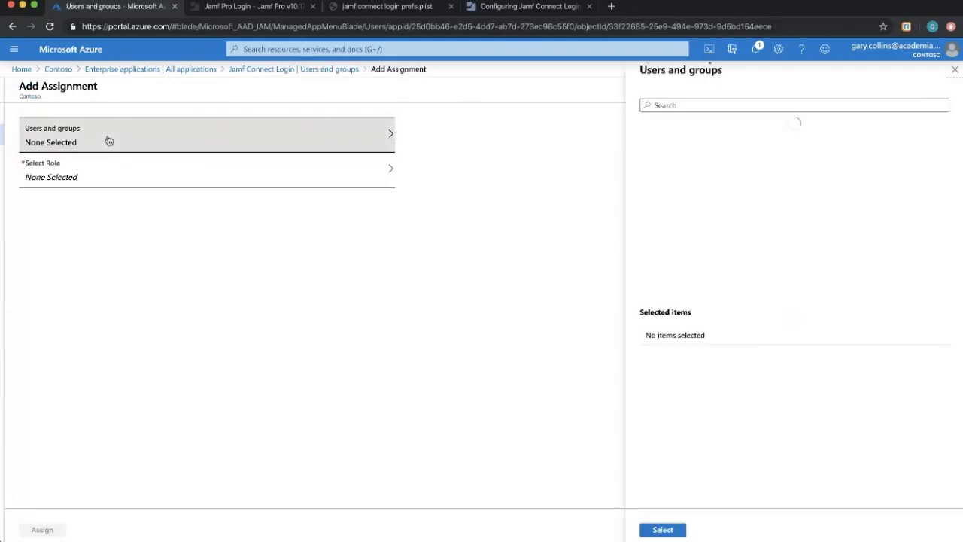
{"action": "scroll", "coordinate": [798, 225], "scroll_direction": "down", "scroll_amount": 5}
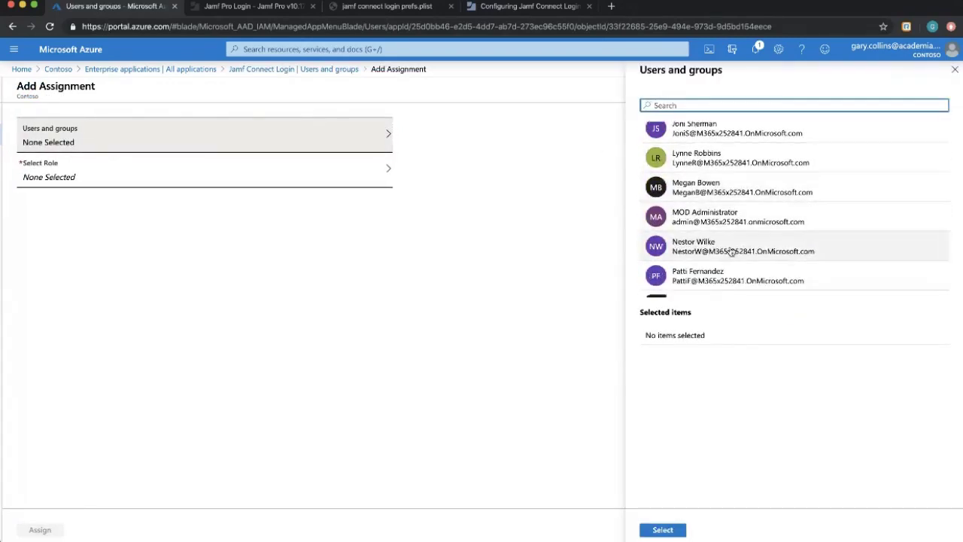
{"action": "left_click", "coordinate": [731, 249]}
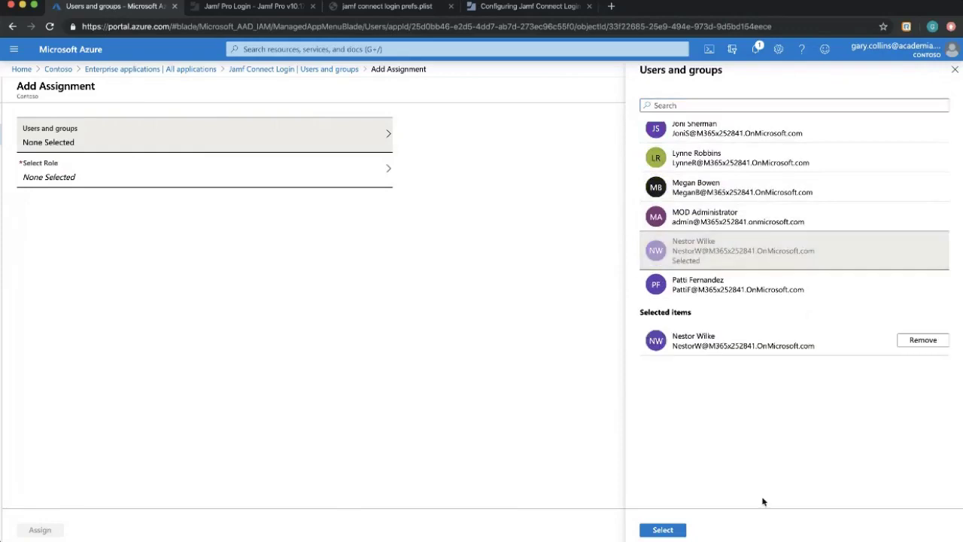
{"action": "left_click", "coordinate": [661, 531]}
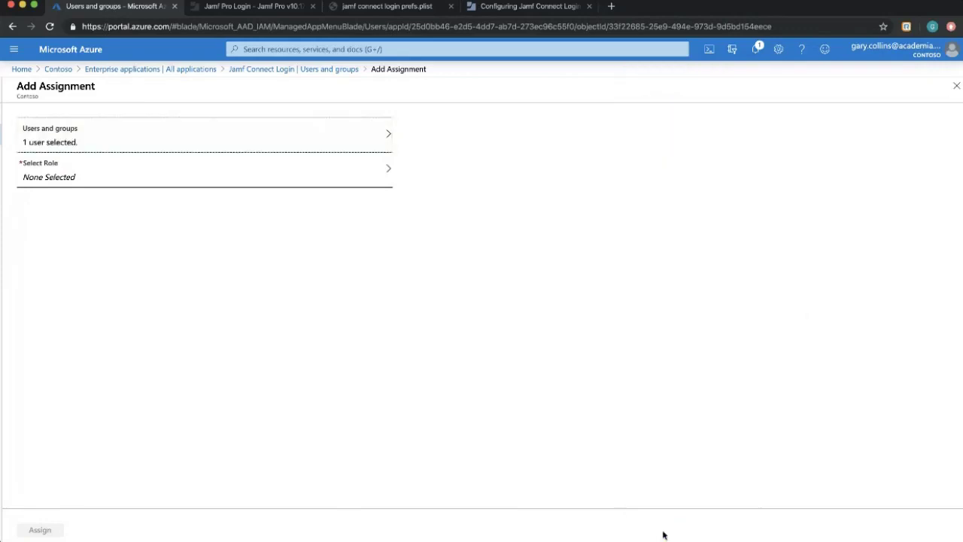
{"action": "left_click", "coordinate": [128, 174]}
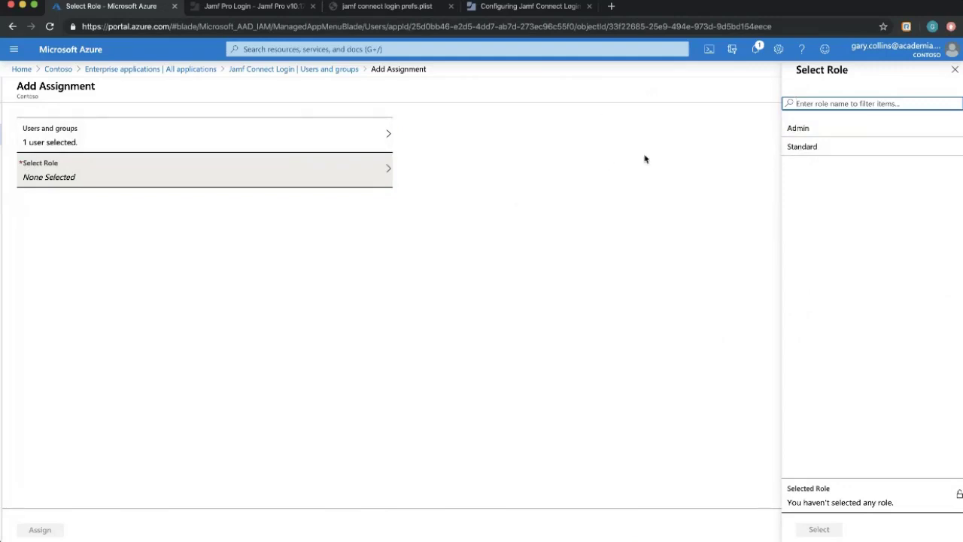
{"action": "left_click", "coordinate": [810, 151]}
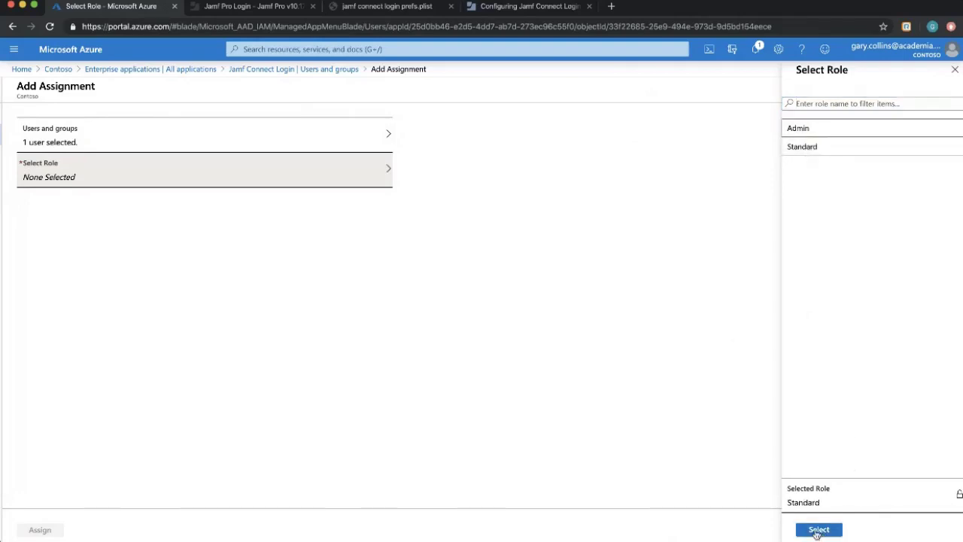
{"action": "left_click", "coordinate": [819, 529]}
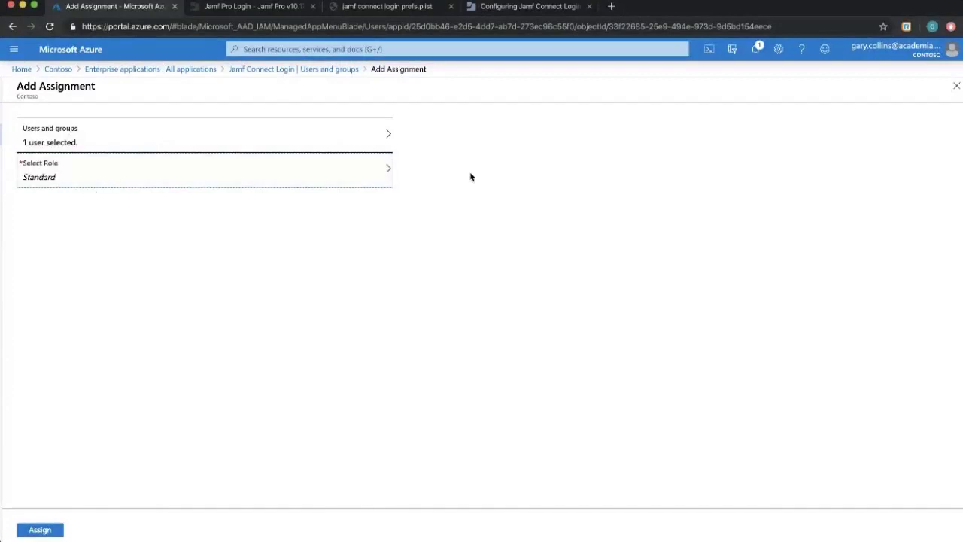
{"action": "left_click", "coordinate": [40, 530]}
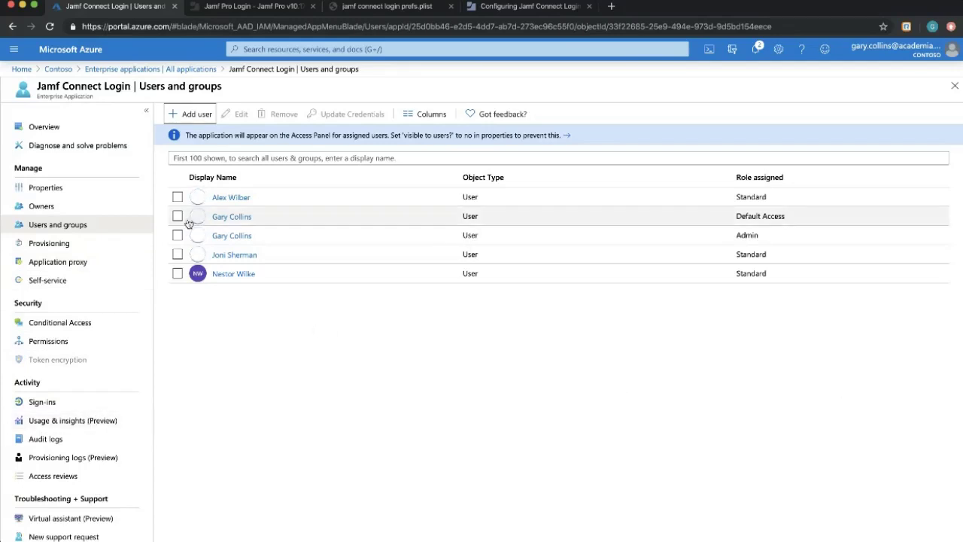
Revisit Contoso's app registrations and enterprise applications, then switch to the Jamf Pro sign-in tab.
{"action": "left_click", "coordinate": [59, 70]}
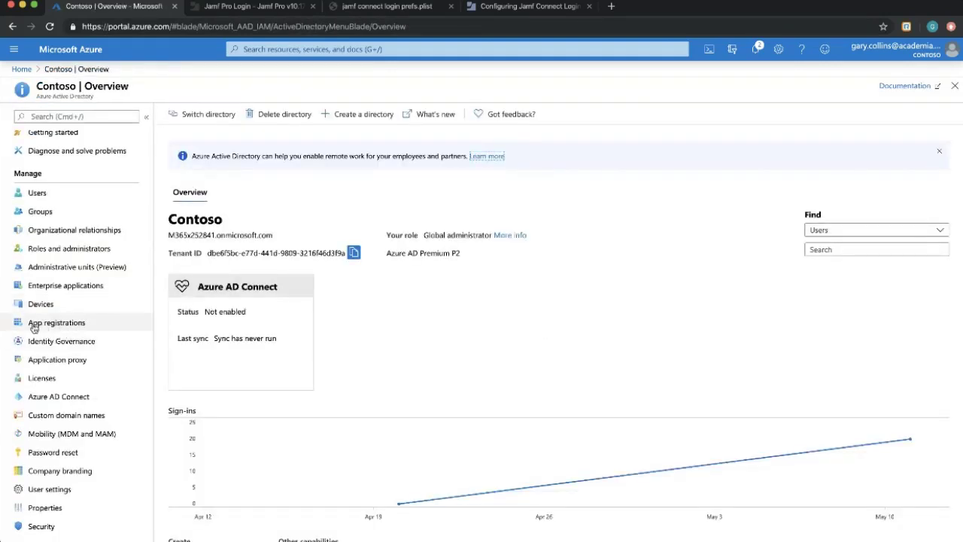
{"action": "left_click", "coordinate": [89, 329]}
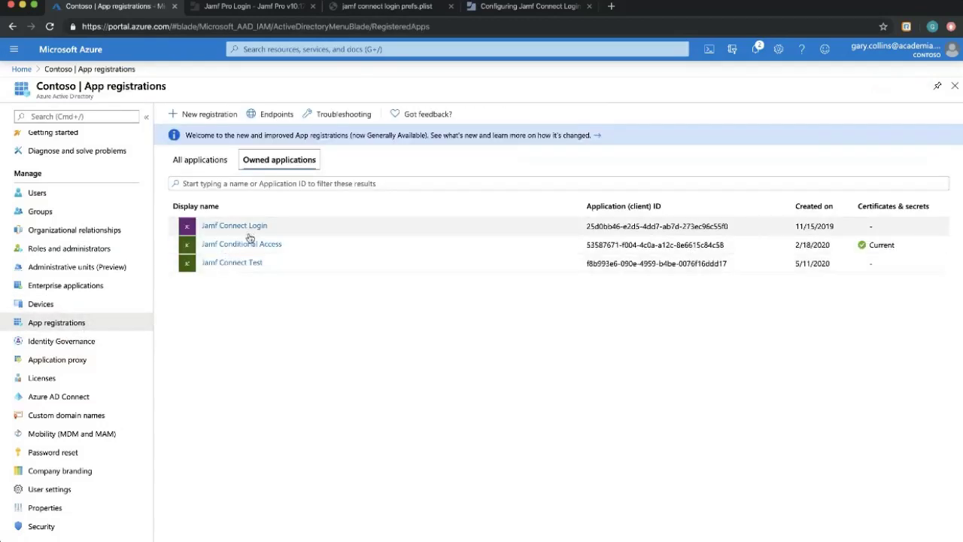
{"action": "left_click", "coordinate": [68, 288]}
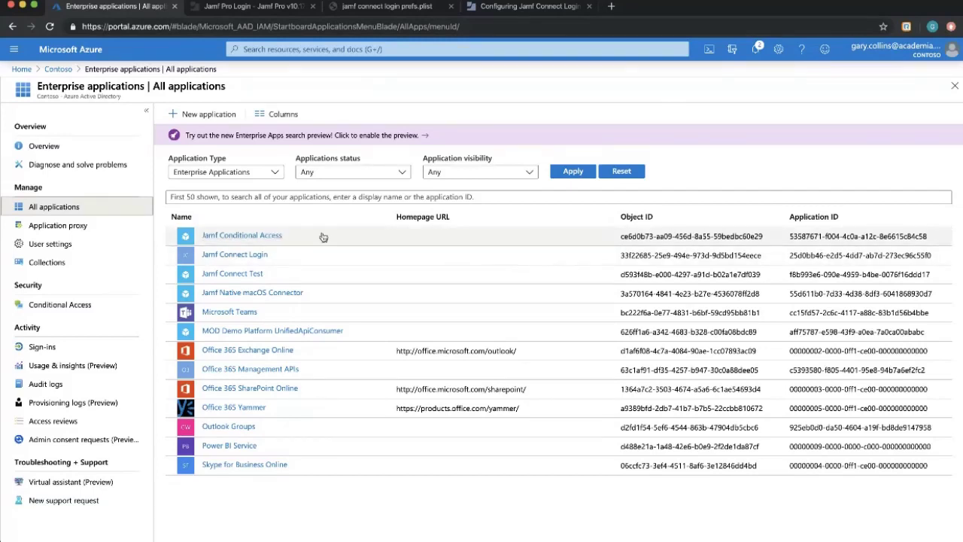
{"action": "scroll", "coordinate": [291, 91], "scroll_direction": "left", "scroll_amount": 2}
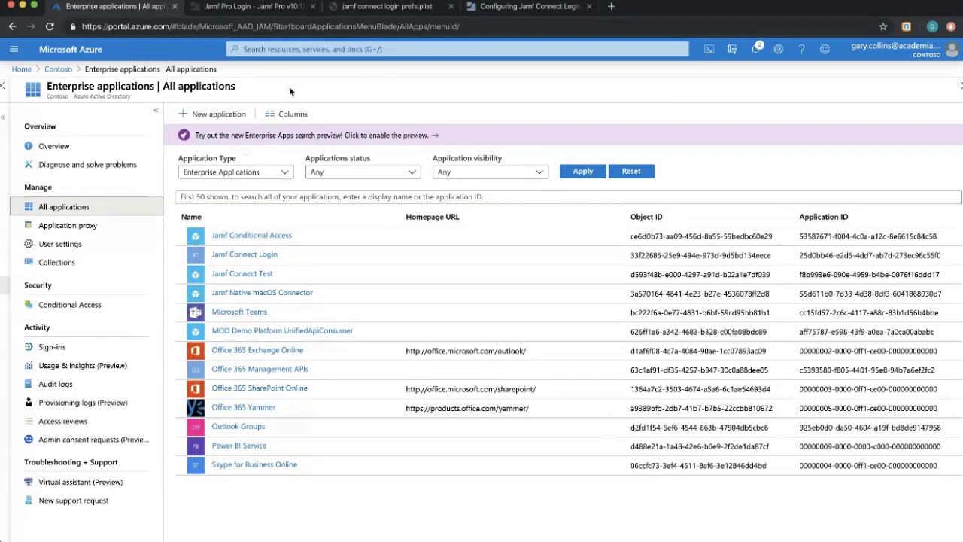
{"action": "left_click", "coordinate": [256, 7]}
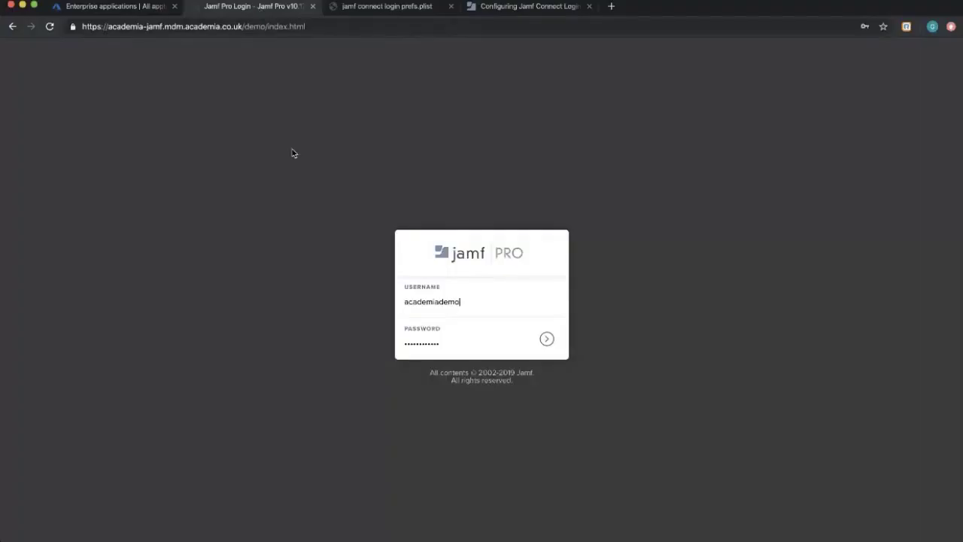
Sign in to Jamf Pro and open Computers > Policies.
{"action": "left_click", "coordinate": [551, 343]}
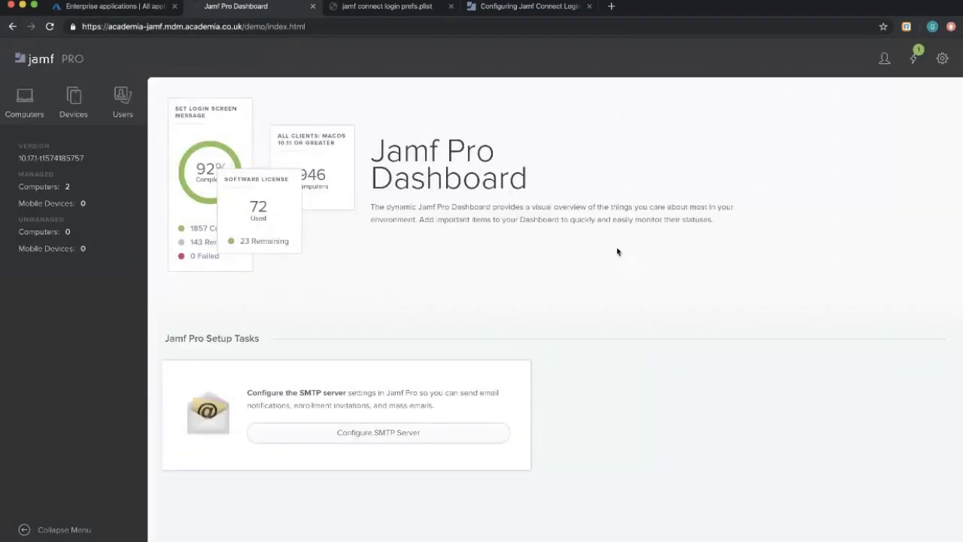
{"action": "left_click", "coordinate": [25, 101]}
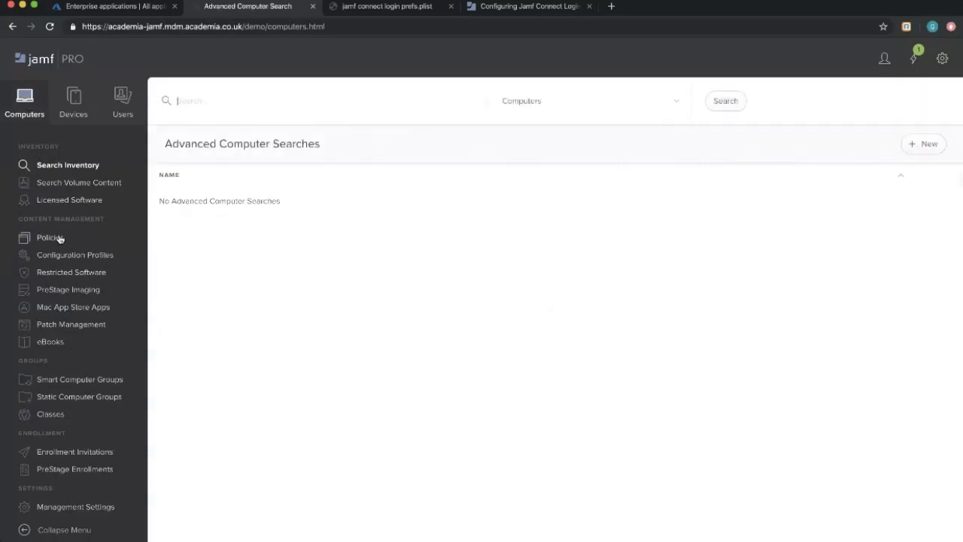
{"action": "left_click", "coordinate": [51, 238]}
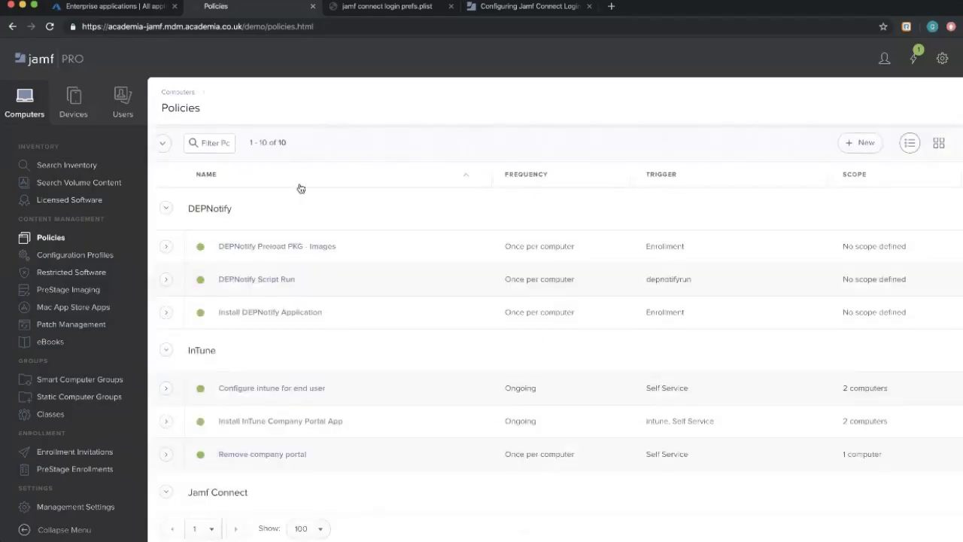
Scroll to the Jamf Connect category and highlight the logos policy's trigger and scope.
{"action": "scroll", "coordinate": [323, 181], "scroll_direction": "down", "scroll_amount": 5}
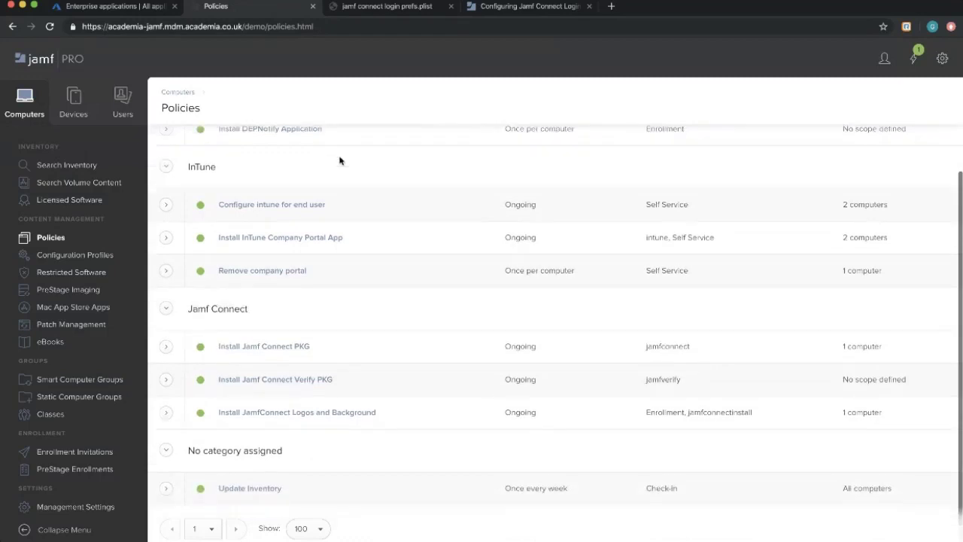
{"action": "scroll", "coordinate": [411, 260], "scroll_direction": "up", "scroll_amount": 4}
{"action": "scroll", "coordinate": [187, 276], "scroll_direction": "down", "scroll_amount": 5}
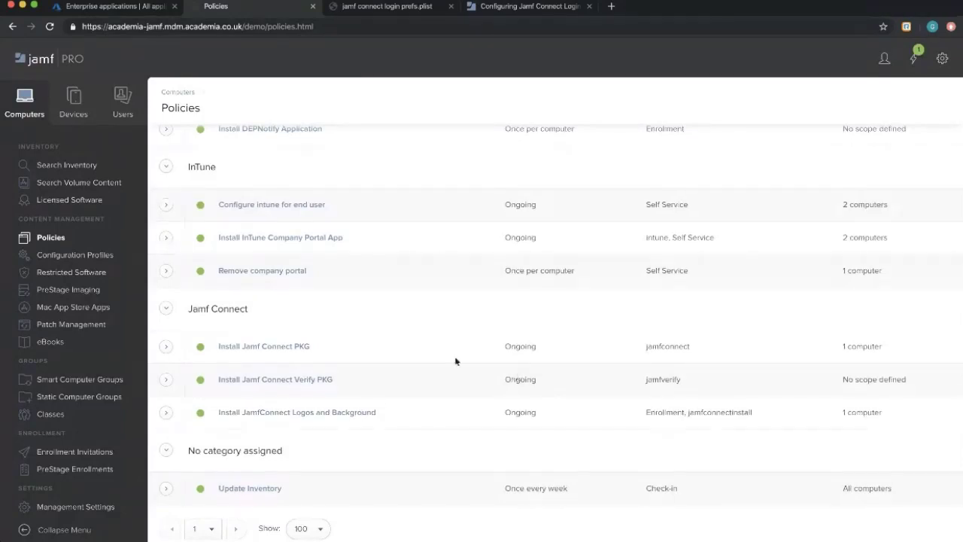
{"action": "scroll", "coordinate": [456, 361], "scroll_direction": "down", "scroll_amount": 2}
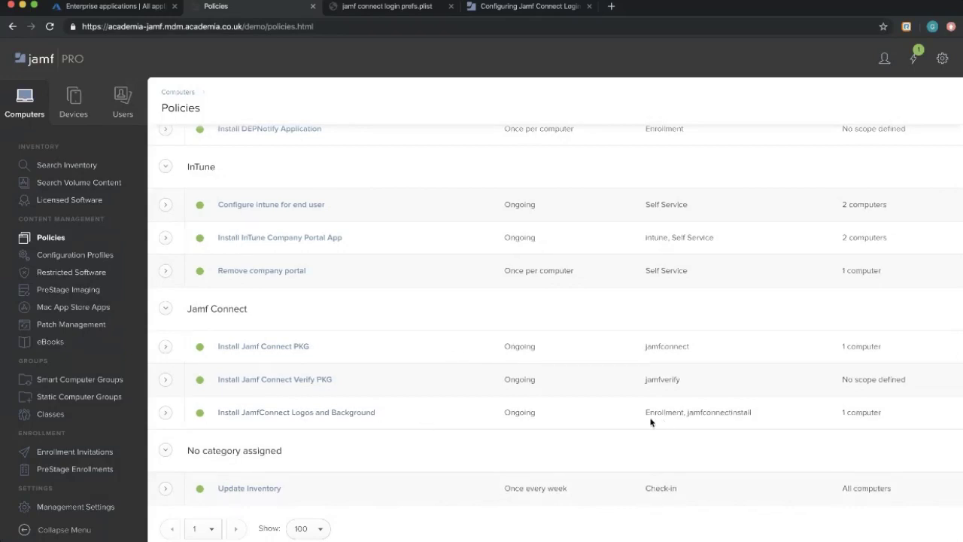
{"action": "left_click_drag", "start_coordinate": [645, 417], "coordinate": [909, 420]}
{"action": "left_click_drag", "start_coordinate": [539, 417], "coordinate": [223, 409]}
{"action": "left_click", "coordinate": [491, 429]}
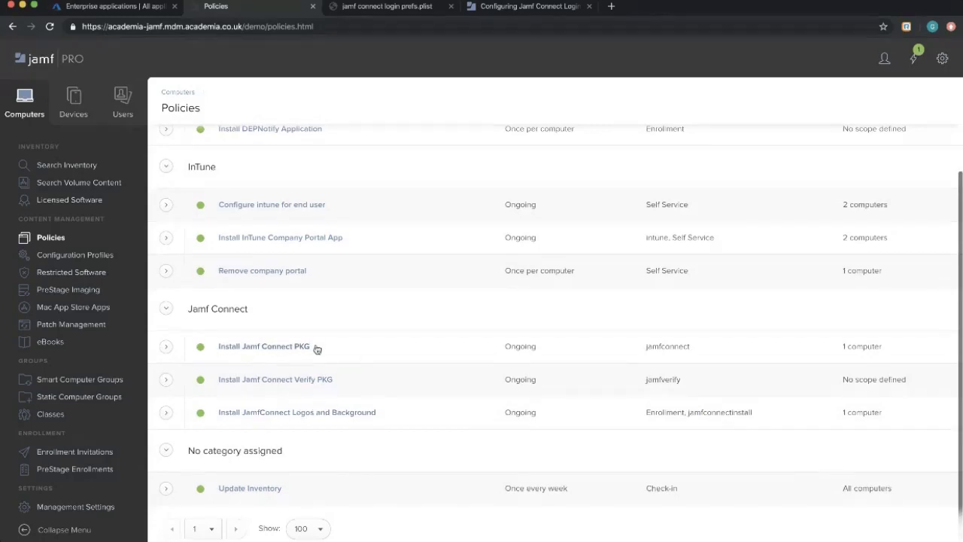
{"action": "left_click", "coordinate": [307, 414]}
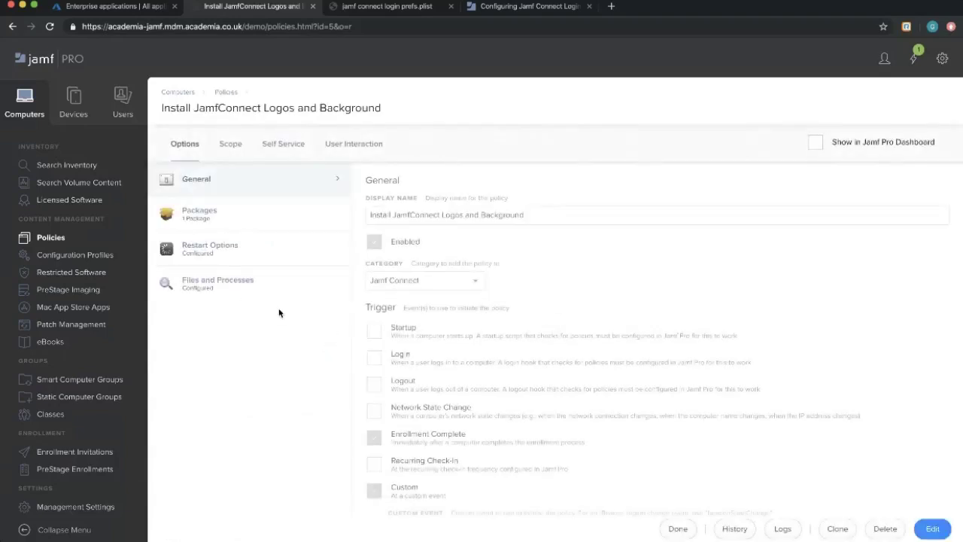
{"action": "left_click", "coordinate": [215, 284]}
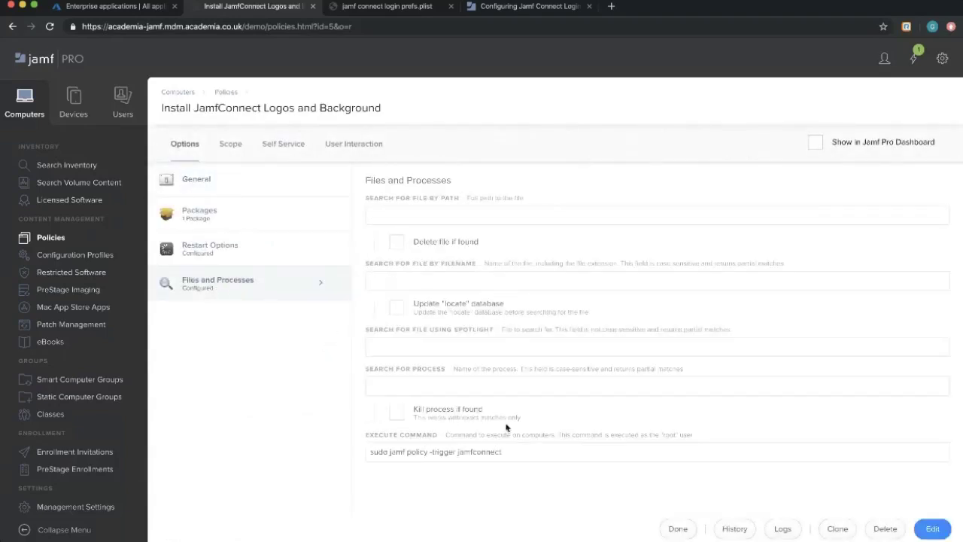
{"action": "scroll", "coordinate": [506, 427], "scroll_direction": "down", "scroll_amount": 1}
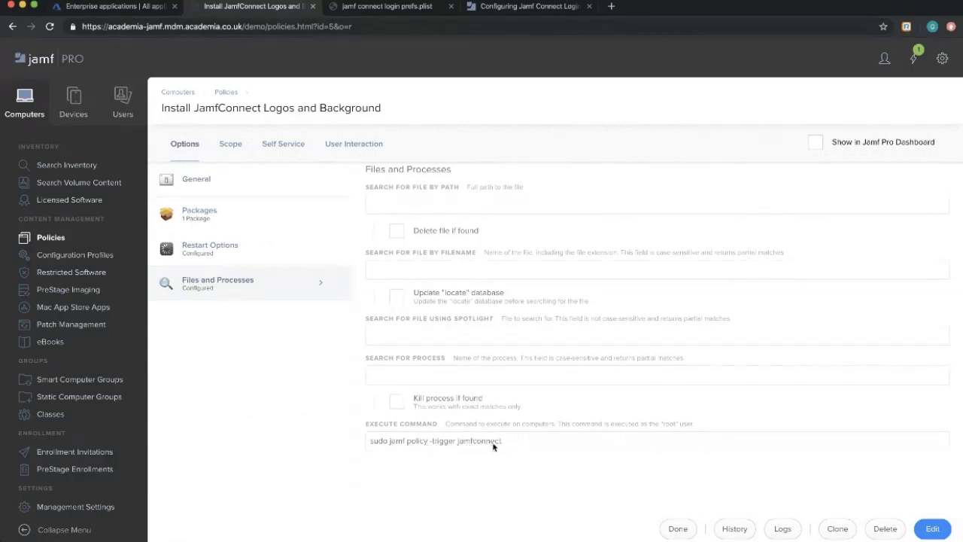
{"action": "left_click", "coordinate": [678, 528]}
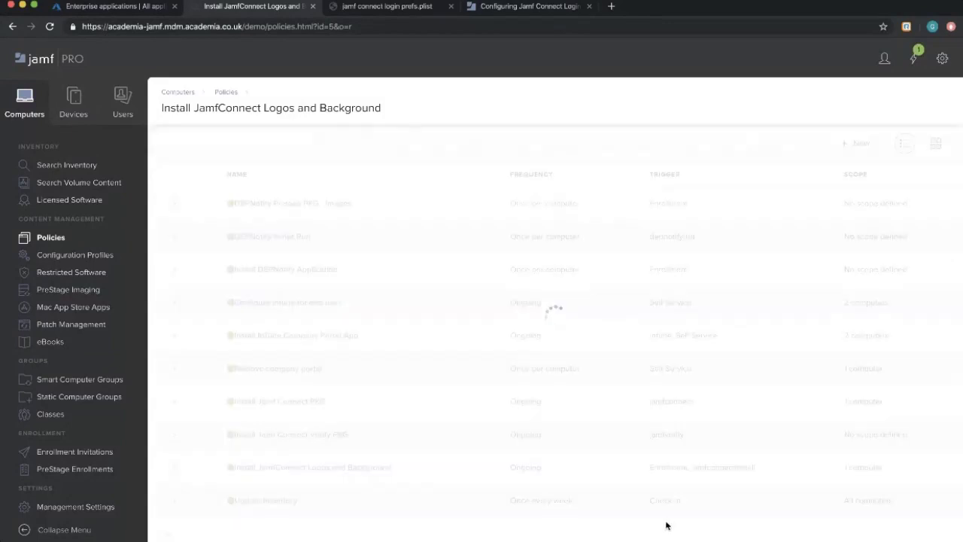
{"action": "scroll", "coordinate": [420, 420], "scroll_direction": "down", "scroll_amount": 5}
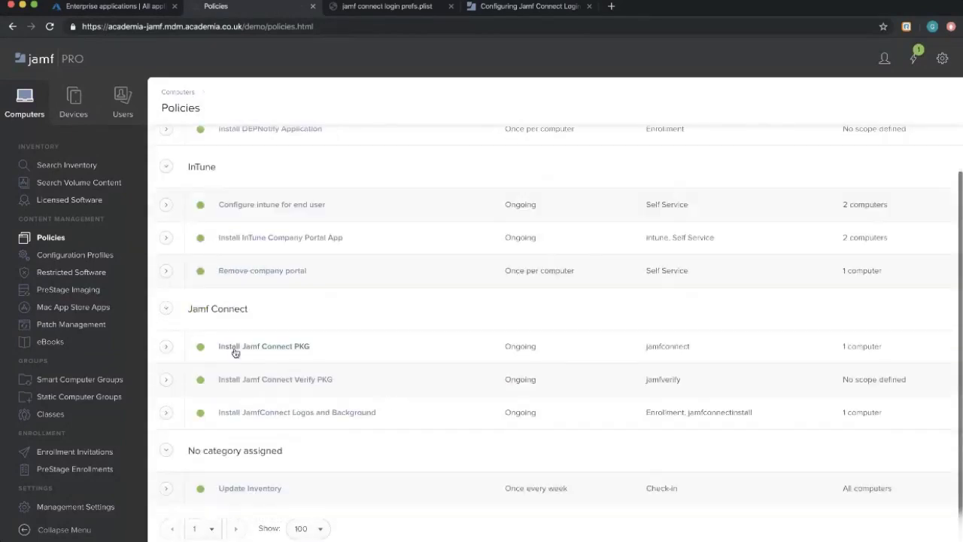
{"action": "left_click_drag", "start_coordinate": [709, 353], "coordinate": [657, 347]}
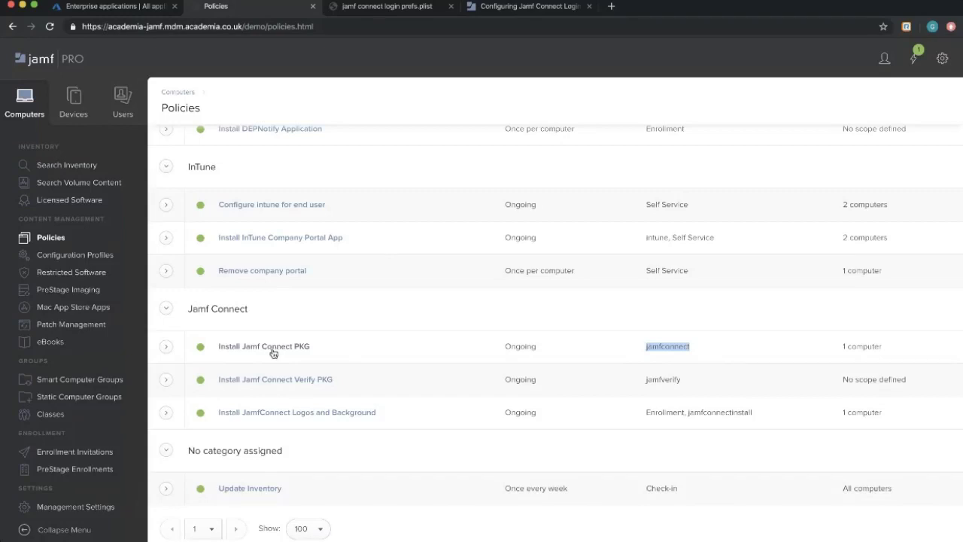
Inspect the package in the Install Jamf Connect PKG policy, then return to the policies list.
{"action": "left_click", "coordinate": [278, 348]}
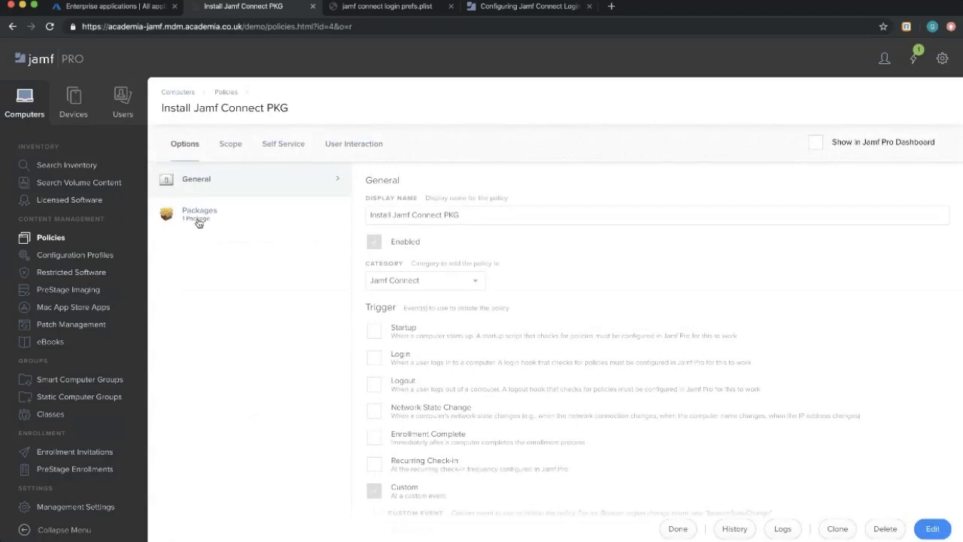
{"action": "left_click", "coordinate": [198, 220]}
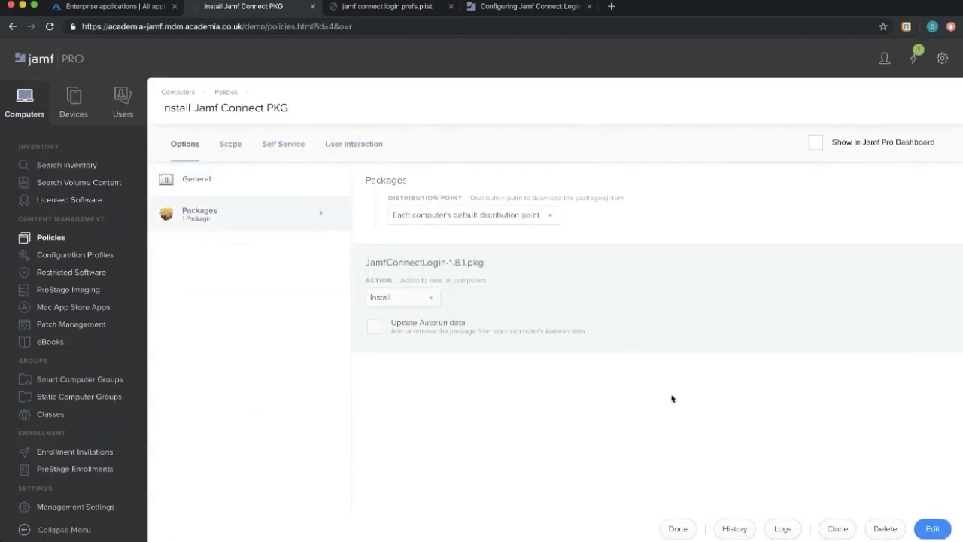
{"action": "left_click", "coordinate": [676, 531]}
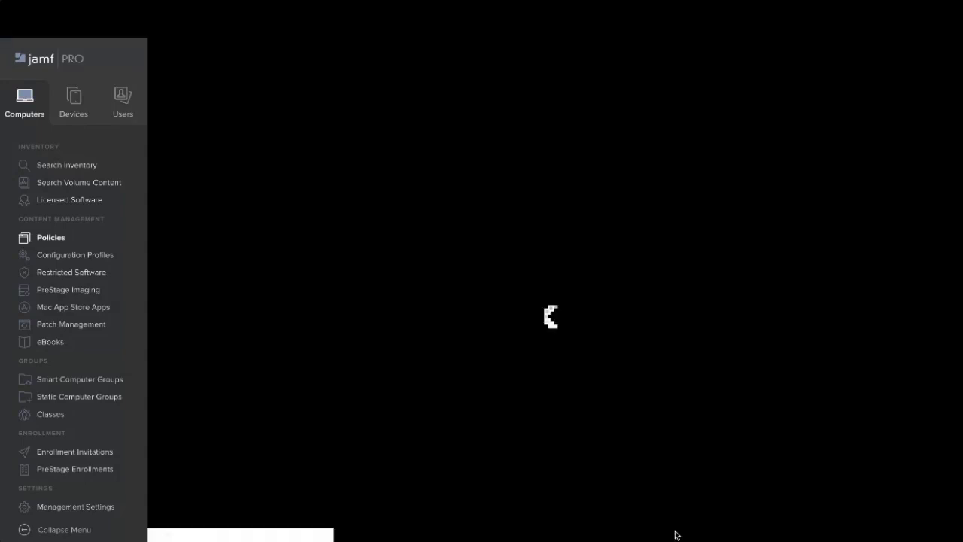
{"action": "scroll", "coordinate": [342, 452], "scroll_direction": "down", "scroll_amount": 5}
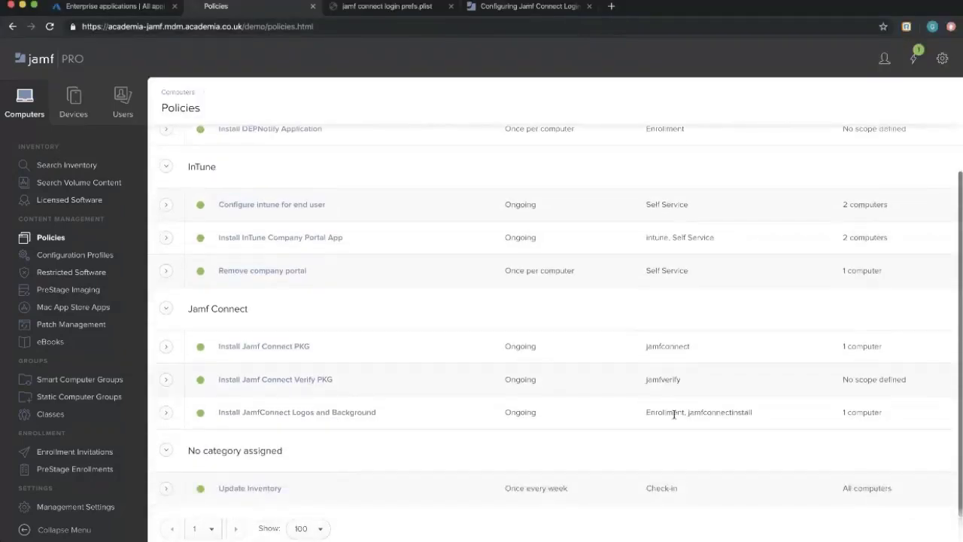
{"action": "left_click_drag", "start_coordinate": [757, 417], "coordinate": [209, 414]}
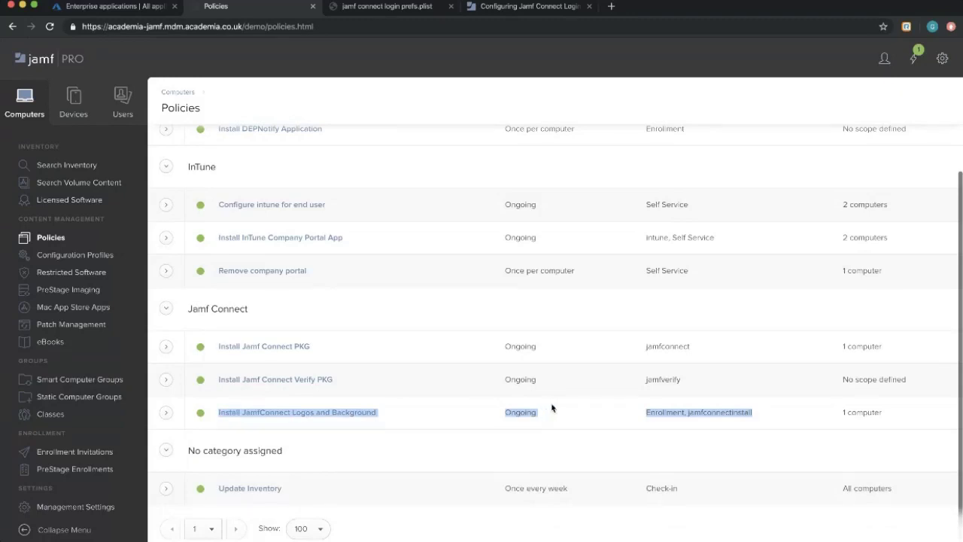
Reopen Install Jamf Connect PKG, then view the Install Jamf Connect Verify PKG policy.
{"action": "left_click", "coordinate": [355, 349]}
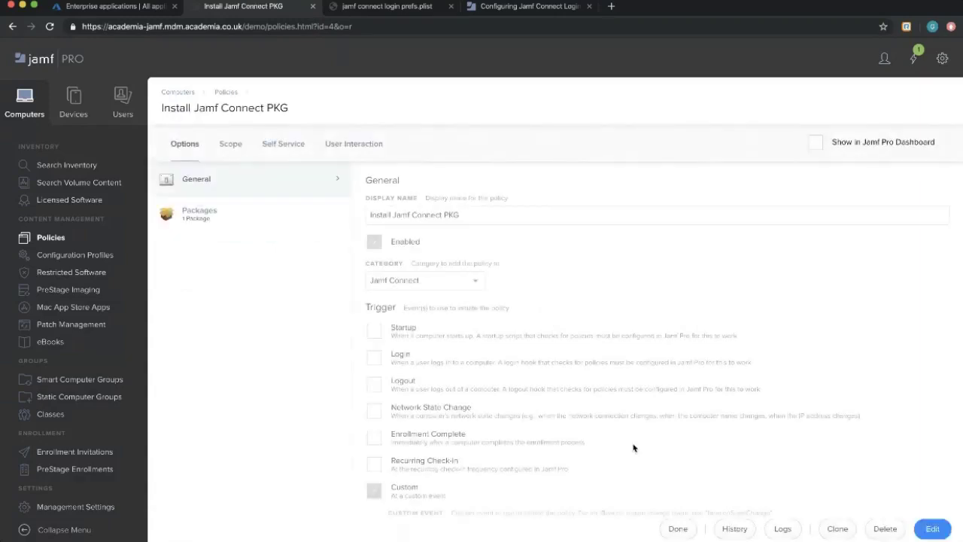
{"action": "left_click", "coordinate": [678, 529]}
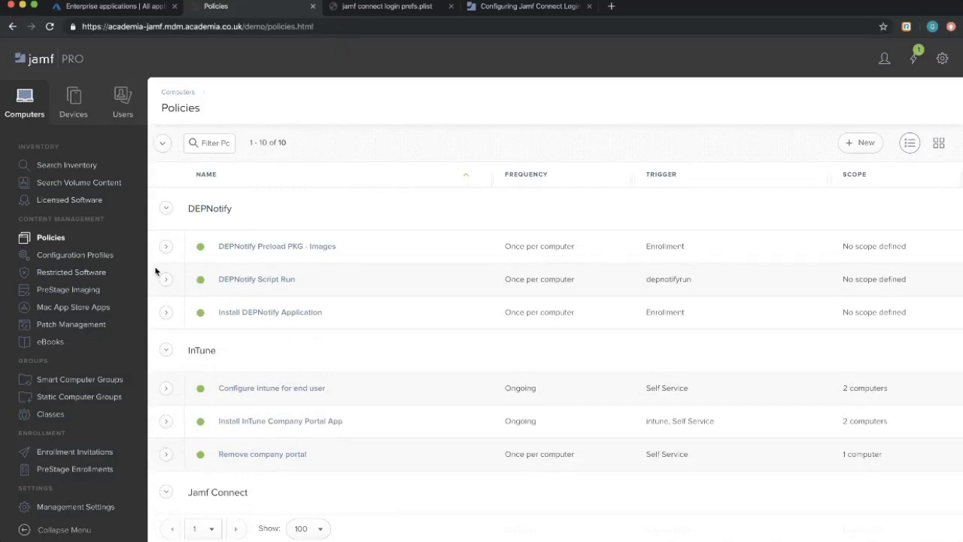
{"action": "scroll", "coordinate": [286, 452], "scroll_direction": "down", "scroll_amount": 5}
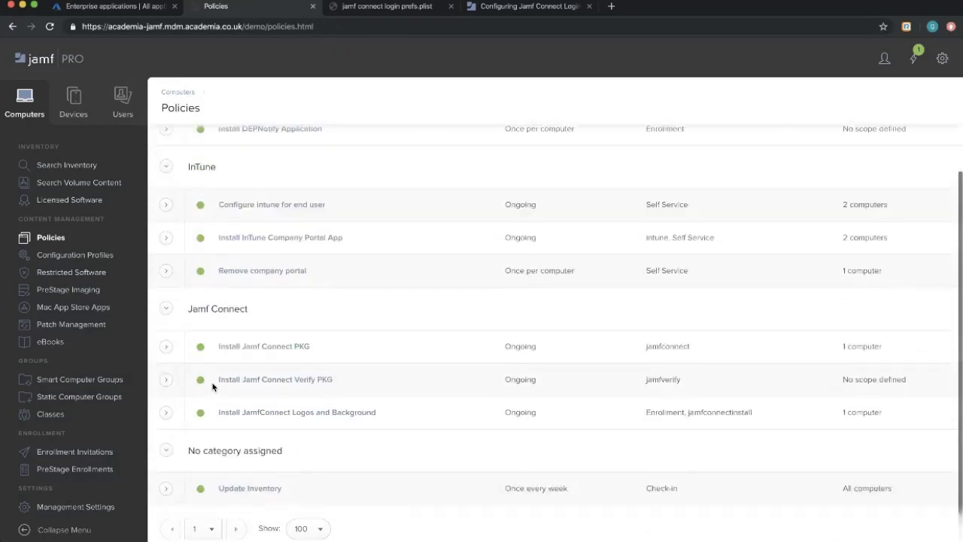
{"action": "left_click_drag", "start_coordinate": [923, 381], "coordinate": [195, 376]}
{"action": "left_click", "coordinate": [450, 384]}
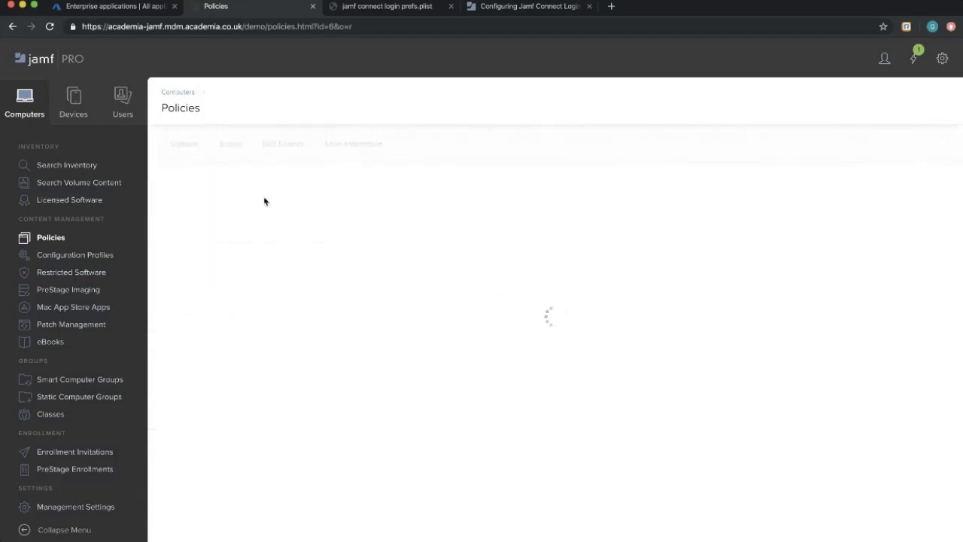
{"action": "left_click", "coordinate": [49, 238]}
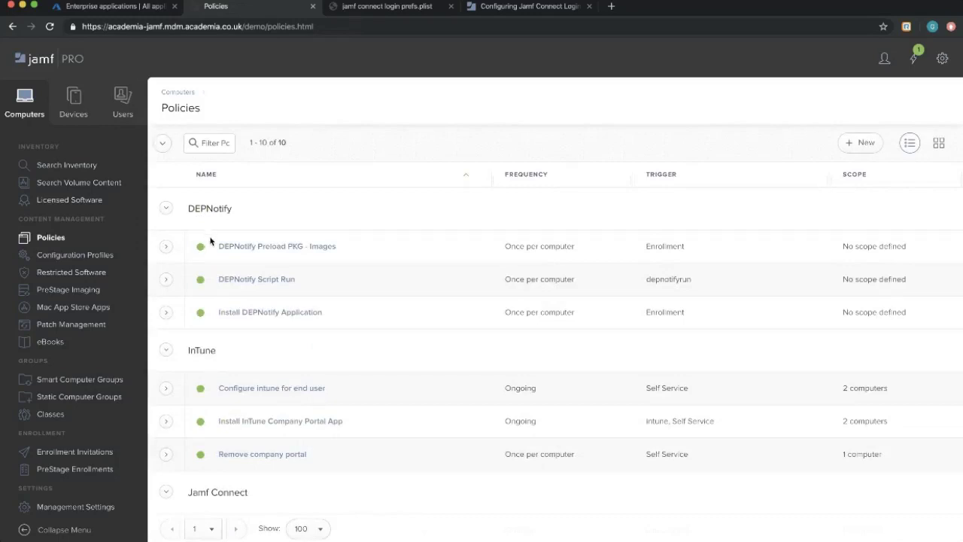
Show Jamf Pro's Configuration Profiles list with the Azure Pref and Gsuite Pref Jamf Connect profiles.
{"action": "left_click", "coordinate": [87, 258]}
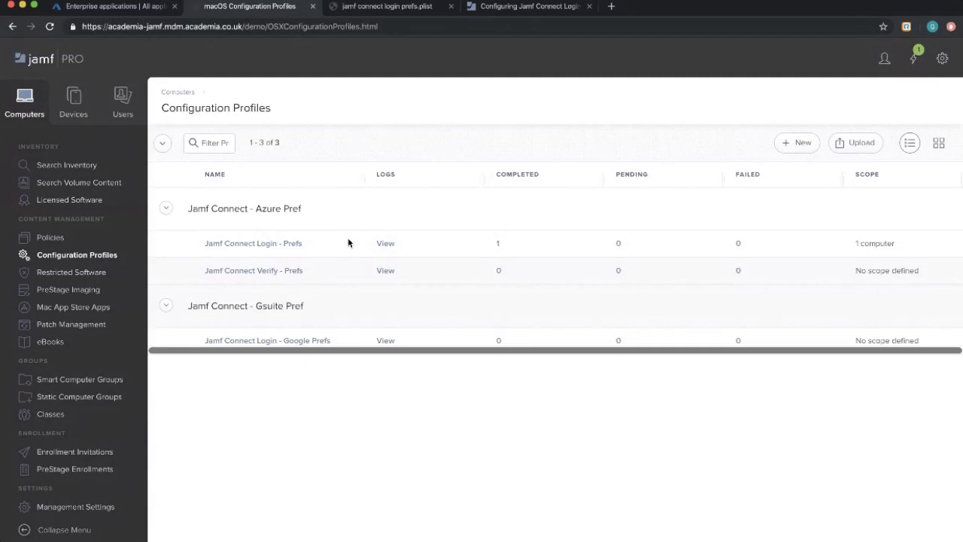
{"action": "left_click", "coordinate": [247, 243]}
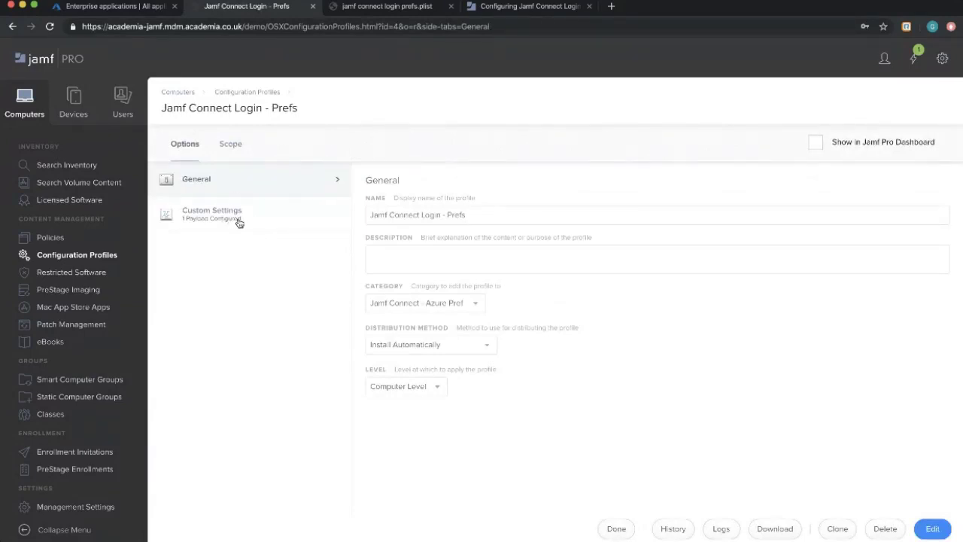
{"action": "left_click", "coordinate": [239, 220]}
{"action": "left_click_drag", "start_coordinate": [700, 285], "coordinate": [371, 259]}
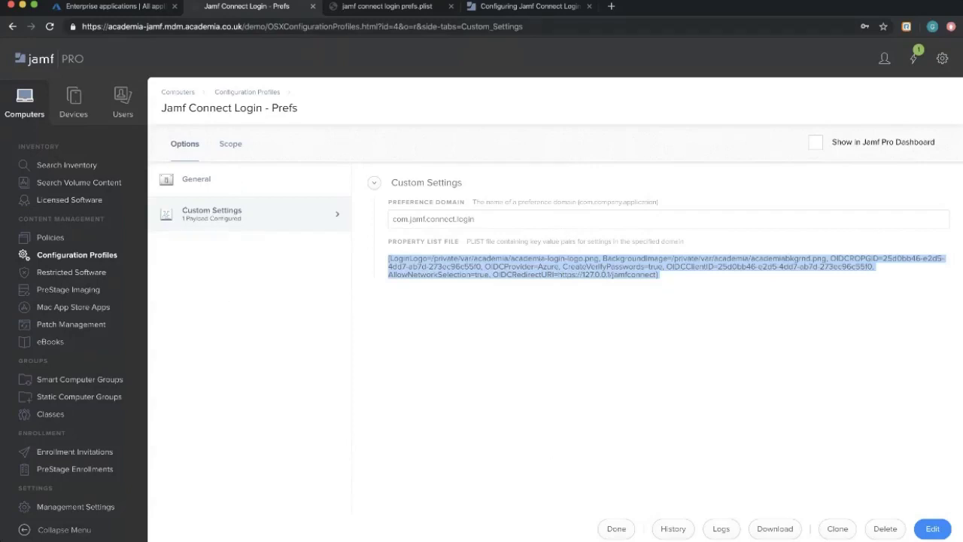
{"action": "left_click", "coordinate": [617, 529]}
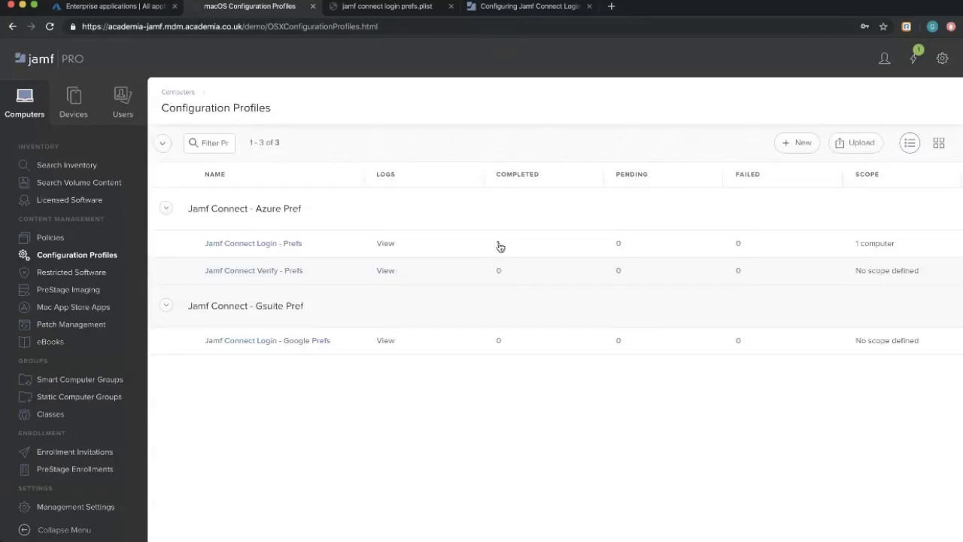
{"action": "left_click_drag", "start_coordinate": [911, 241], "coordinate": [163, 246]}
{"action": "left_click", "coordinate": [428, 242]}
In the login prefs plist, review the OIDC provider, redirect URI and OIDCClientID entries.
{"action": "left_click", "coordinate": [386, 6]}
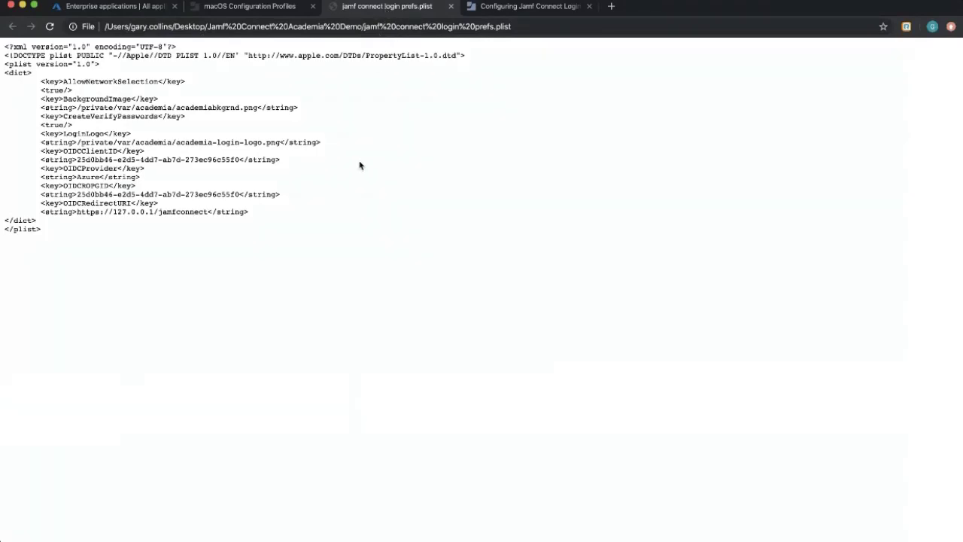
{"action": "left_click_drag", "start_coordinate": [52, 233], "coordinate": [4, 44]}
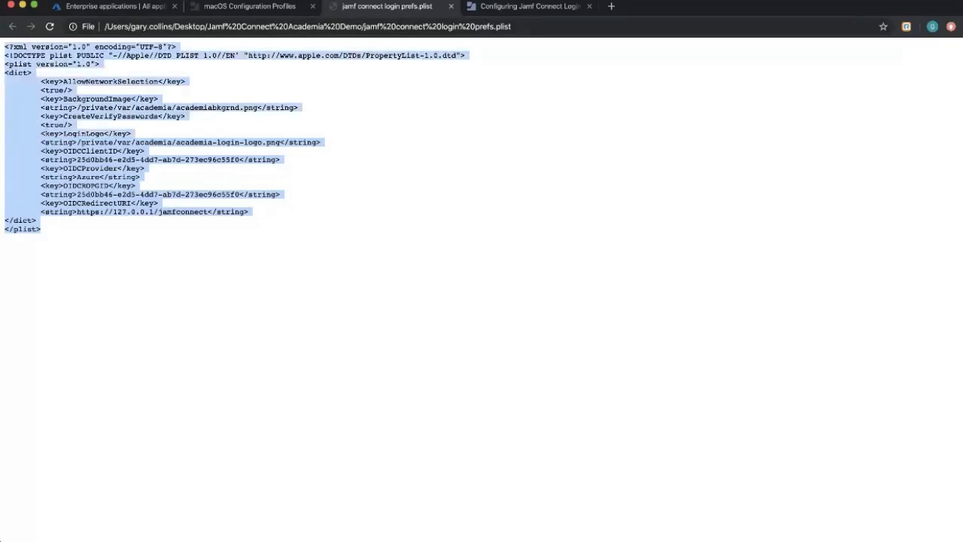
{"action": "left_click", "coordinate": [303, 242]}
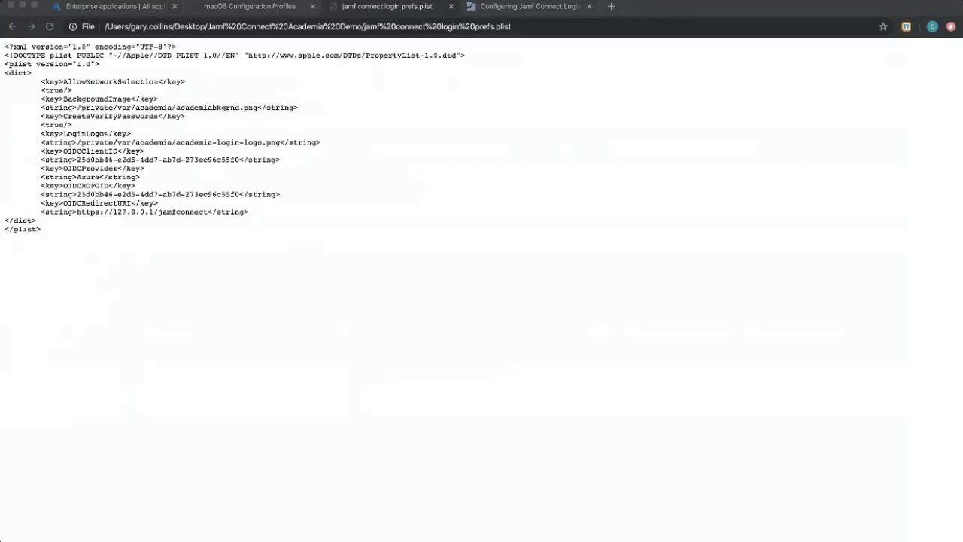
{"action": "left_click", "coordinate": [512, 135]}
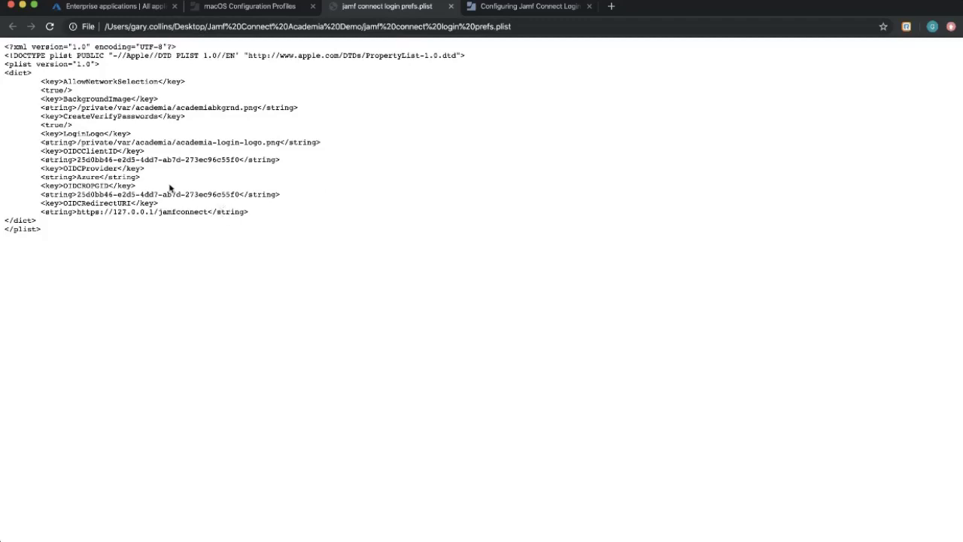
{"action": "left_click_drag", "start_coordinate": [269, 215], "coordinate": [28, 150]}
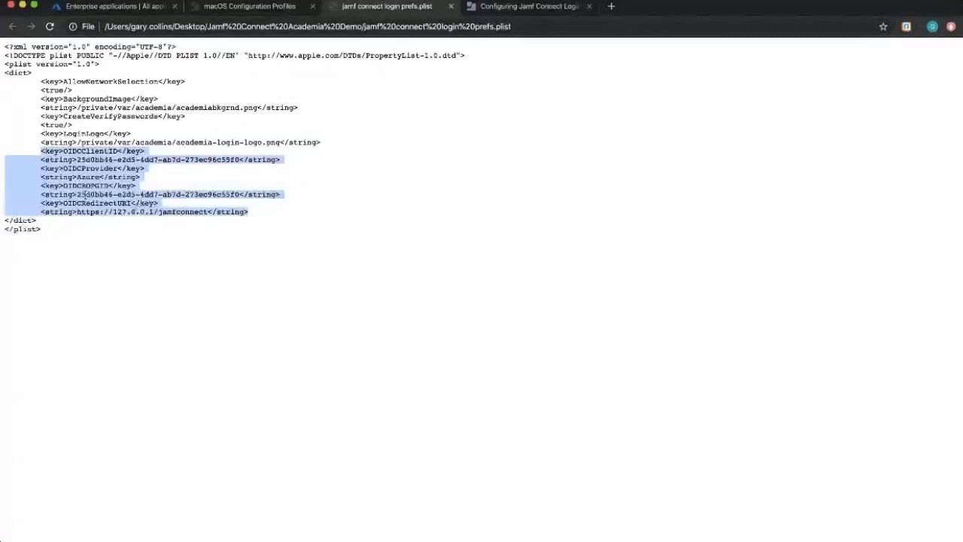
{"action": "left_click_drag", "start_coordinate": [241, 194], "coordinate": [239, 156]}
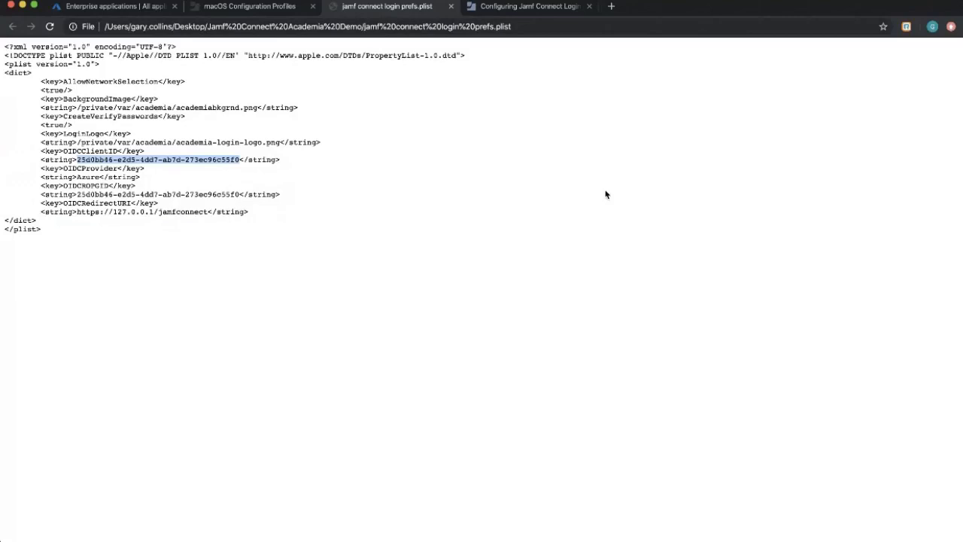
{"action": "left_click", "coordinate": [139, 118]}
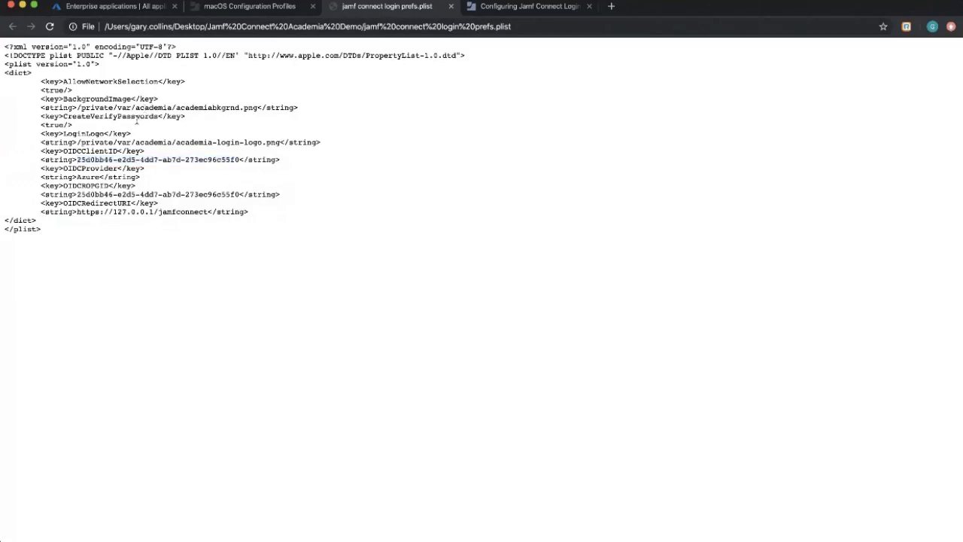
Review the plist's CreateVerifyPasswords setting, background image path and LoginLogo path.
{"action": "left_click_drag", "start_coordinate": [75, 127], "coordinate": [35, 117]}
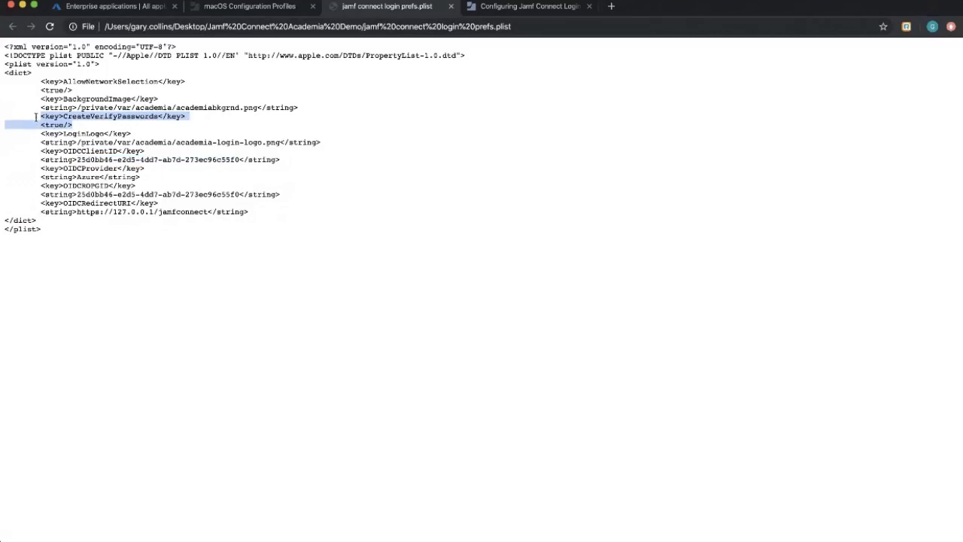
{"action": "left_click", "coordinate": [115, 109]}
{"action": "left_click_drag", "start_coordinate": [158, 98], "coordinate": [77, 108]}
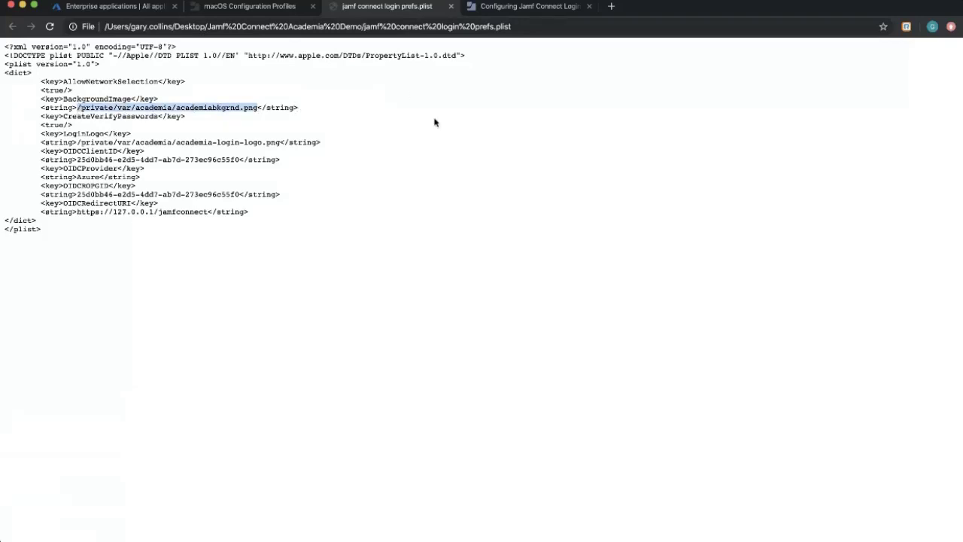
{"action": "left_click", "coordinate": [293, 151]}
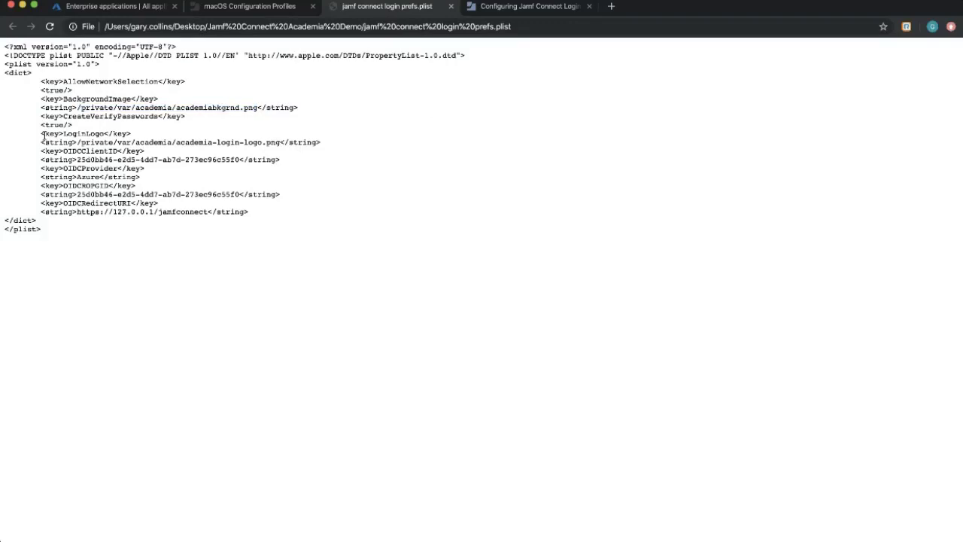
{"action": "left_click_drag", "start_coordinate": [44, 135], "coordinate": [112, 134]}
{"action": "left_click_drag", "start_coordinate": [329, 143], "coordinate": [41, 142]}
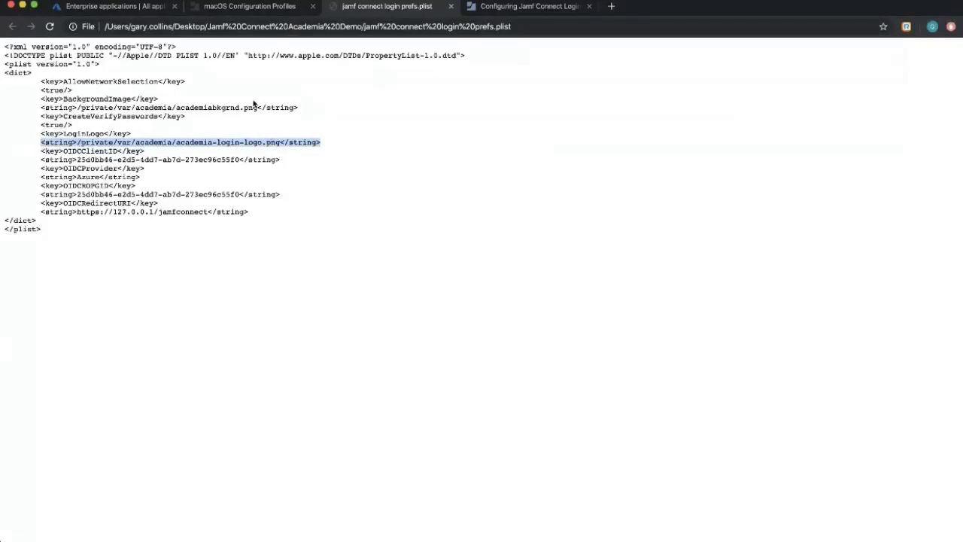
In the Azure AD guide, review the BackgroundImage key, its description and example lines.
{"action": "left_click", "coordinate": [498, 11]}
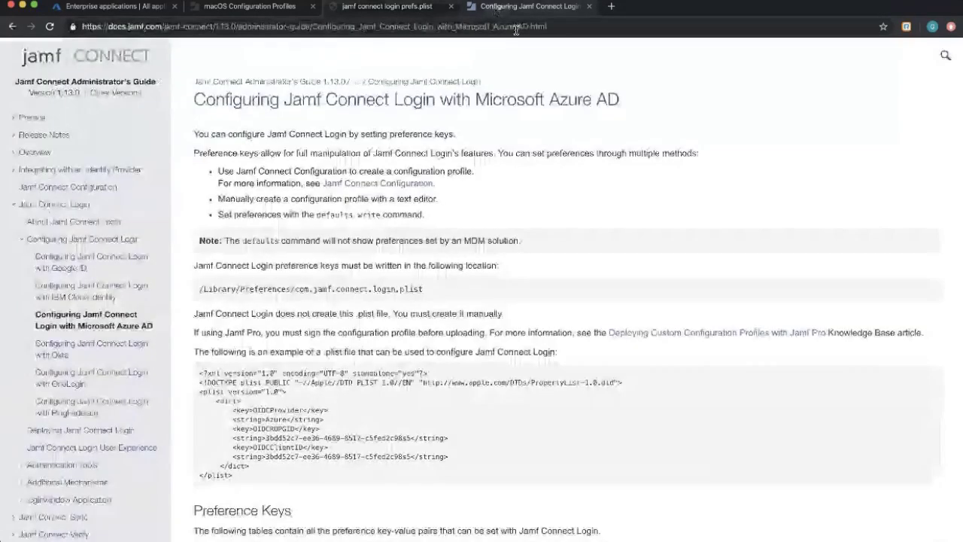
{"action": "scroll", "coordinate": [492, 209], "scroll_direction": "down", "scroll_amount": 1}
{"action": "scroll", "coordinate": [377, 248], "scroll_direction": "down", "scroll_amount": 3}
{"action": "left_click_drag", "start_coordinate": [240, 278], "coordinate": [190, 180]}
{"action": "scroll", "coordinate": [376, 276], "scroll_direction": "down", "scroll_amount": 3}
{"action": "scroll", "coordinate": [375, 276], "scroll_direction": "down", "scroll_amount": 12}
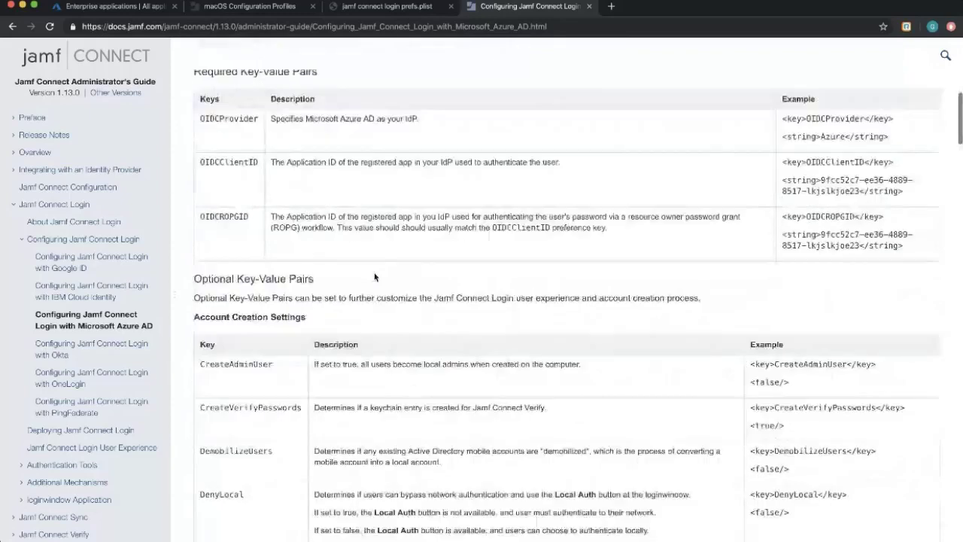
{"action": "scroll", "coordinate": [382, 297], "scroll_direction": "down", "scroll_amount": 9}
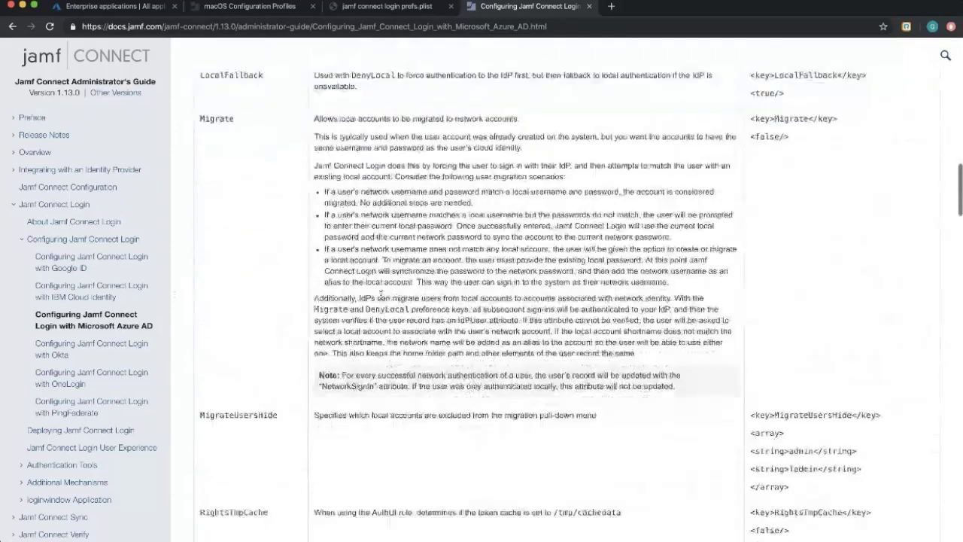
{"action": "scroll", "coordinate": [380, 299], "scroll_direction": "down", "scroll_amount": 5}
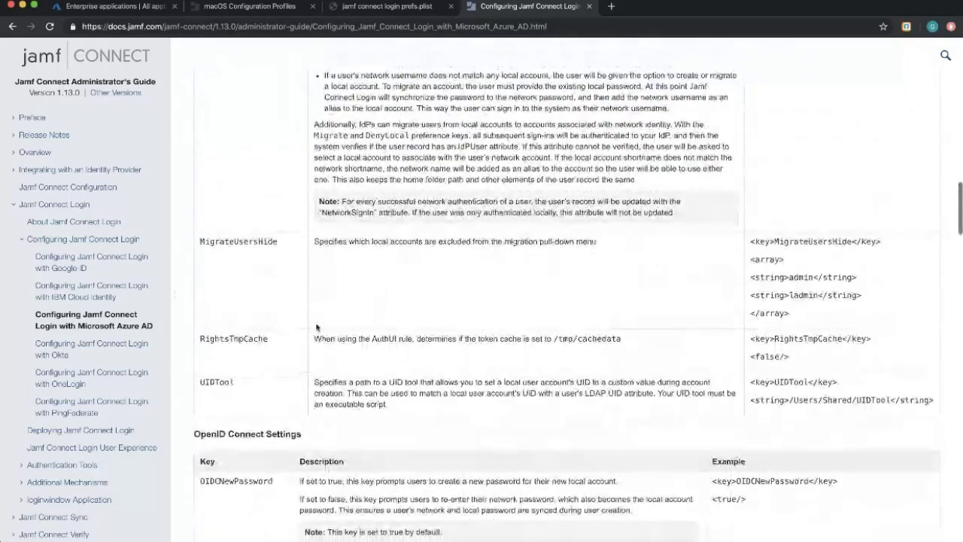
{"action": "scroll", "coordinate": [348, 332], "scroll_direction": "down", "scroll_amount": 10}
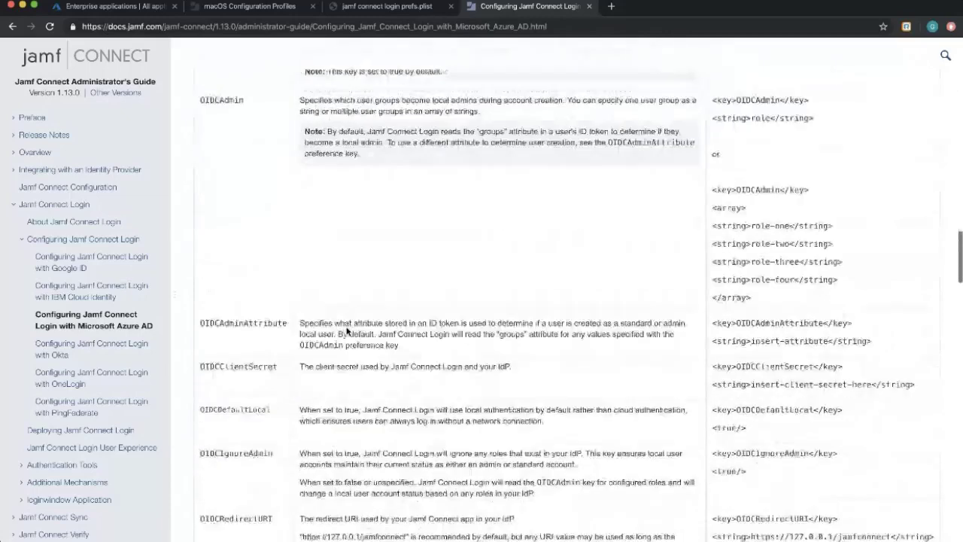
{"action": "scroll", "coordinate": [345, 332], "scroll_direction": "down", "scroll_amount": 12}
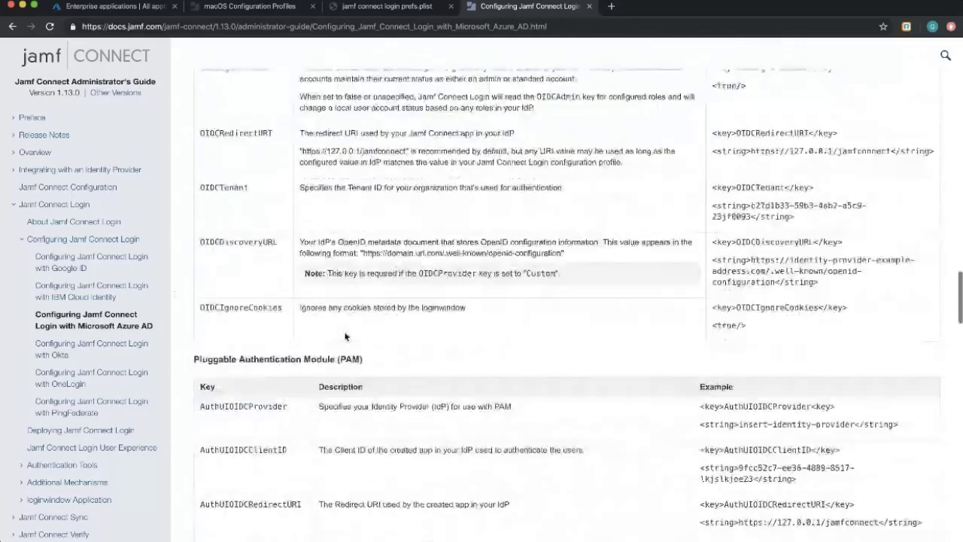
{"action": "scroll", "coordinate": [346, 336], "scroll_direction": "down", "scroll_amount": 5}
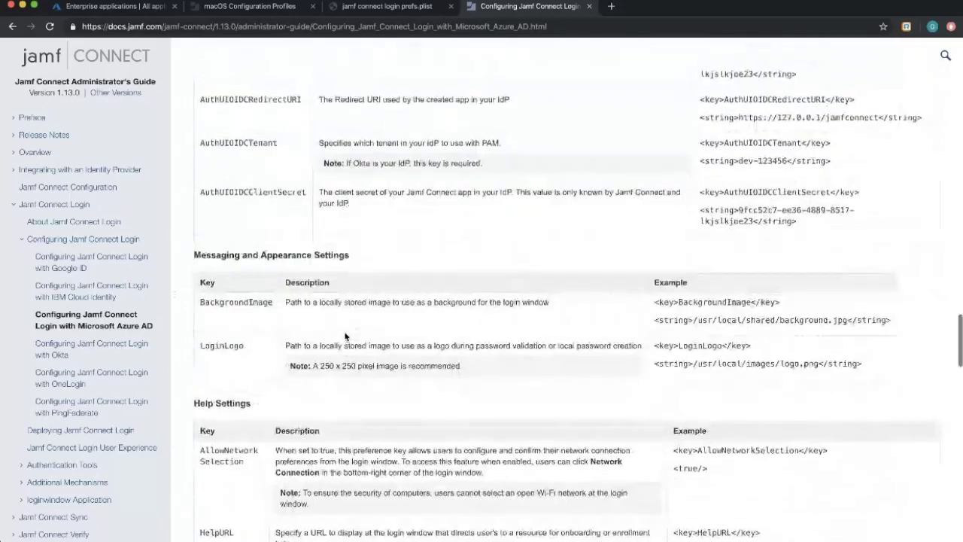
{"action": "left_click_drag", "start_coordinate": [197, 240], "coordinate": [553, 239]}
{"action": "left_click", "coordinate": [320, 234]}
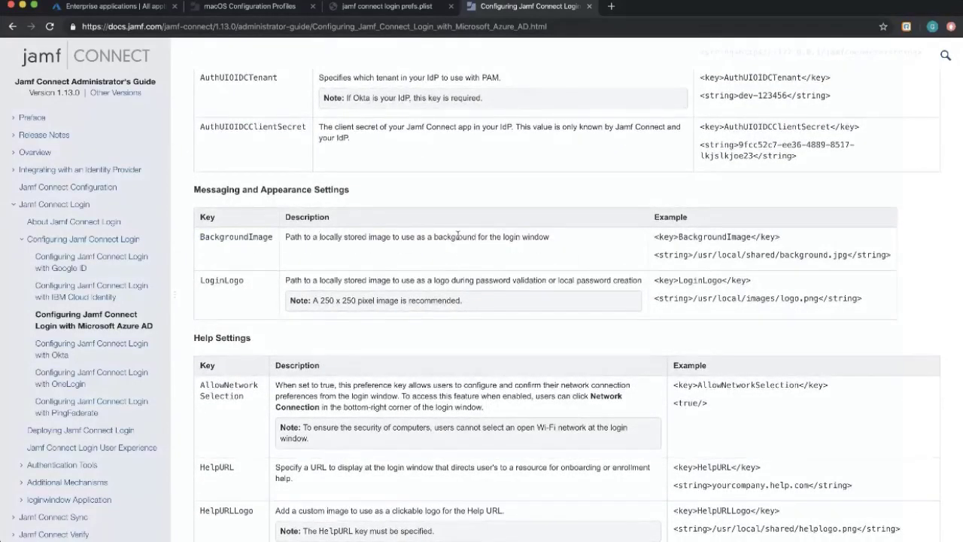
{"action": "left_click_drag", "start_coordinate": [661, 239], "coordinate": [772, 241]}
{"action": "left_click", "coordinate": [864, 252]}
{"action": "left_click_drag", "start_coordinate": [891, 258], "coordinate": [659, 237]}
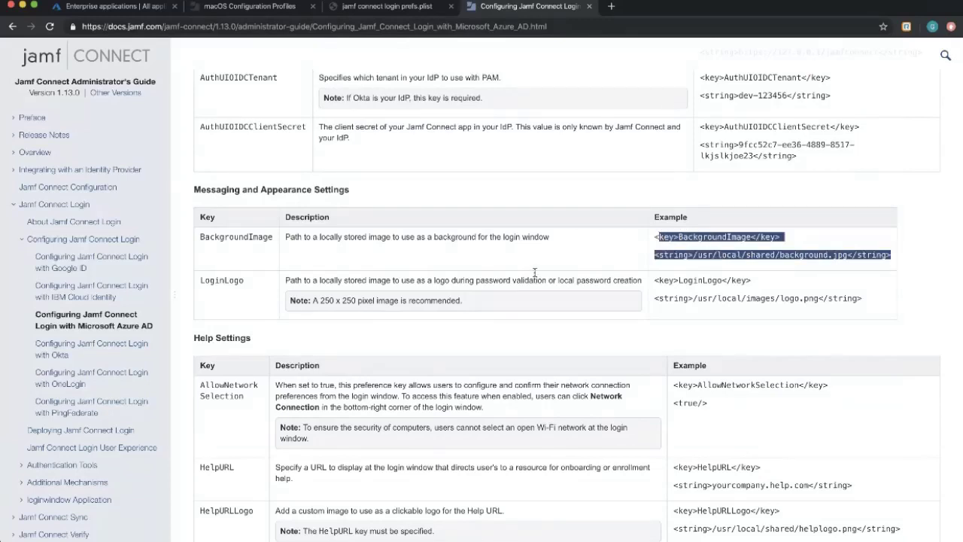
Review the AllowNetworkSelection key and its example code, then return to Jamf Pro's profiles list.
{"action": "scroll", "coordinate": [475, 284], "scroll_direction": "down", "scroll_amount": 5}
{"action": "left_click_drag", "start_coordinate": [261, 223], "coordinate": [195, 214]}
{"action": "left_click_drag", "start_coordinate": [685, 241], "coordinate": [684, 210]}
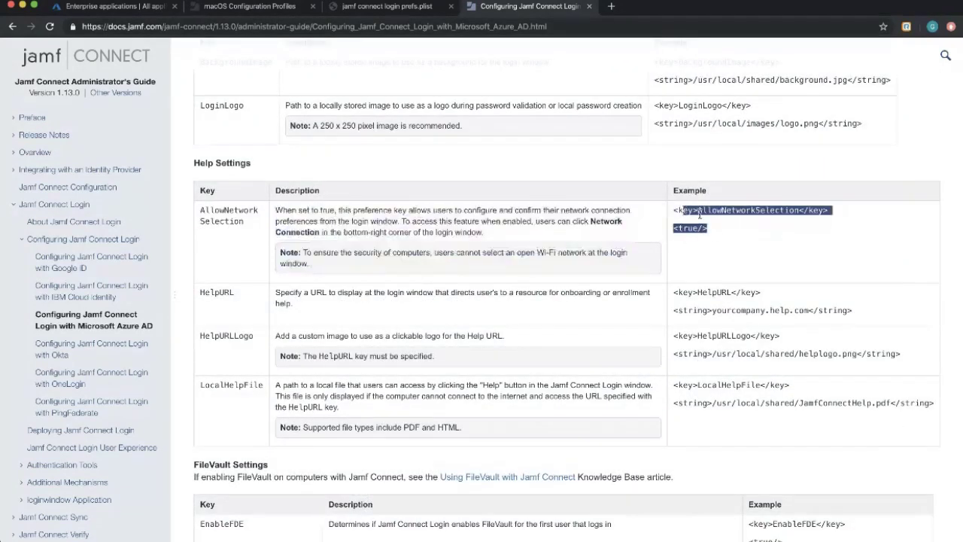
{"action": "left_click", "coordinate": [751, 228]}
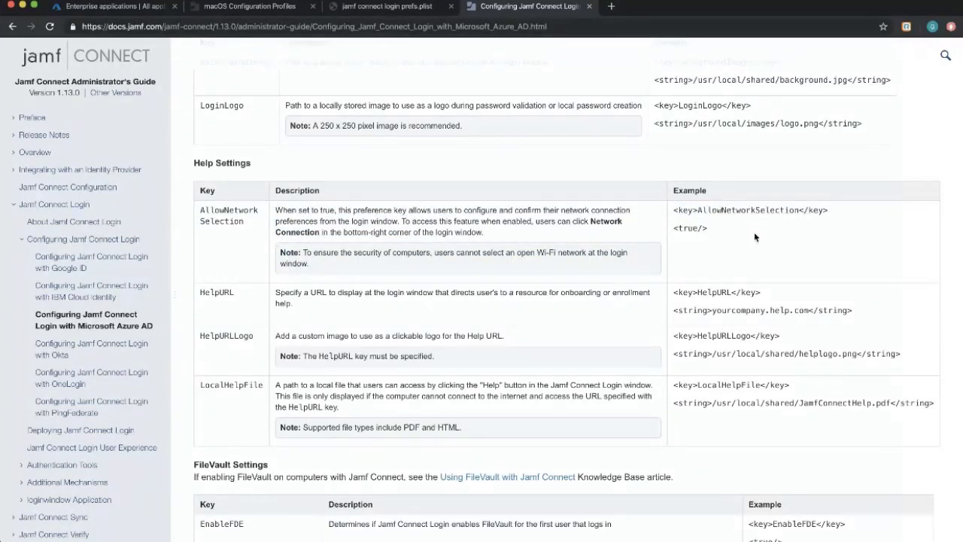
{"action": "left_click_drag", "start_coordinate": [722, 234], "coordinate": [678, 209]}
{"action": "left_click", "coordinate": [705, 211]}
{"action": "scroll", "coordinate": [706, 232], "scroll_direction": "up", "scroll_amount": 10}
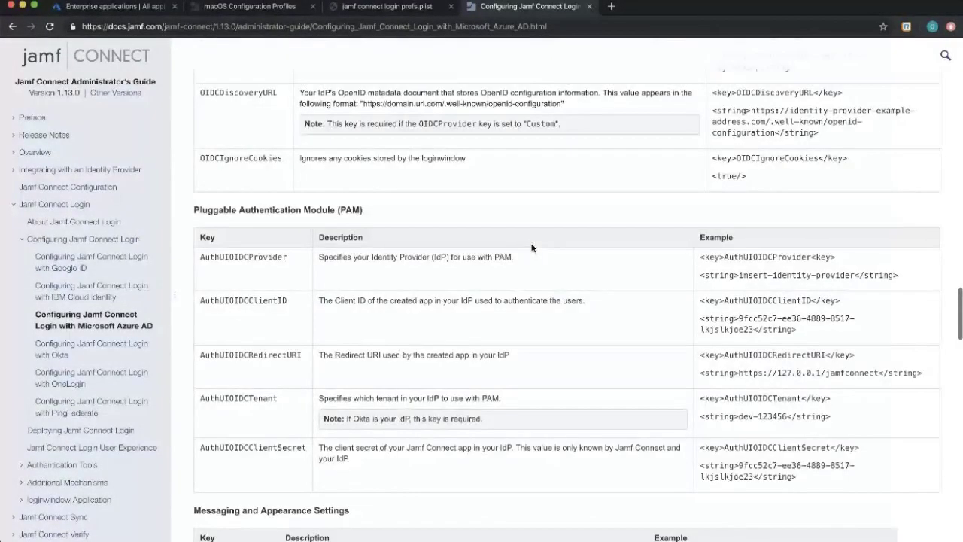
{"action": "scroll", "coordinate": [532, 248], "scroll_direction": "up", "scroll_amount": 2}
{"action": "left_click", "coordinate": [248, 11]}
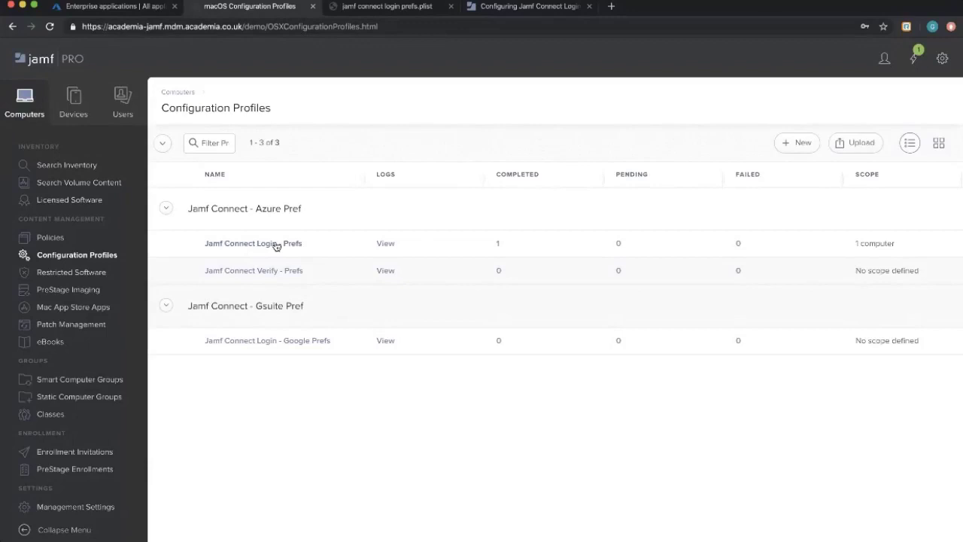
Check the Jamf Connect Login - Prefs profile's Custom Settings, then switch to Azure Enterprise applications.
{"action": "left_click", "coordinate": [276, 243]}
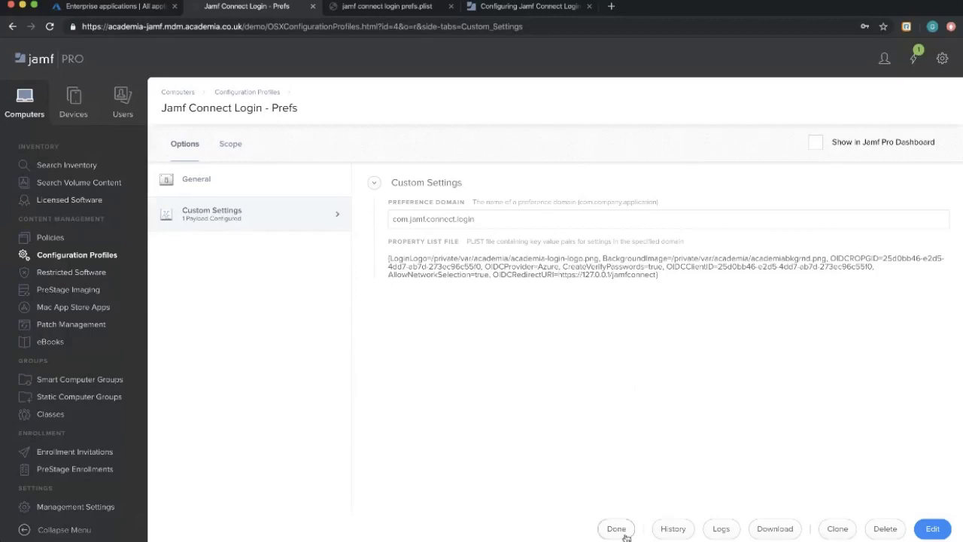
{"action": "key", "text": "super+Tab"}
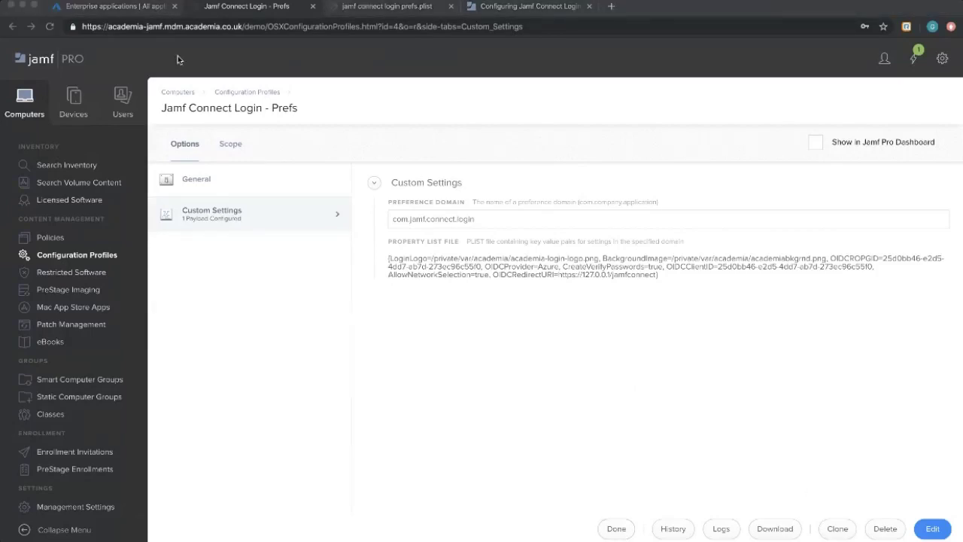
{"action": "left_click", "coordinate": [100, 11]}
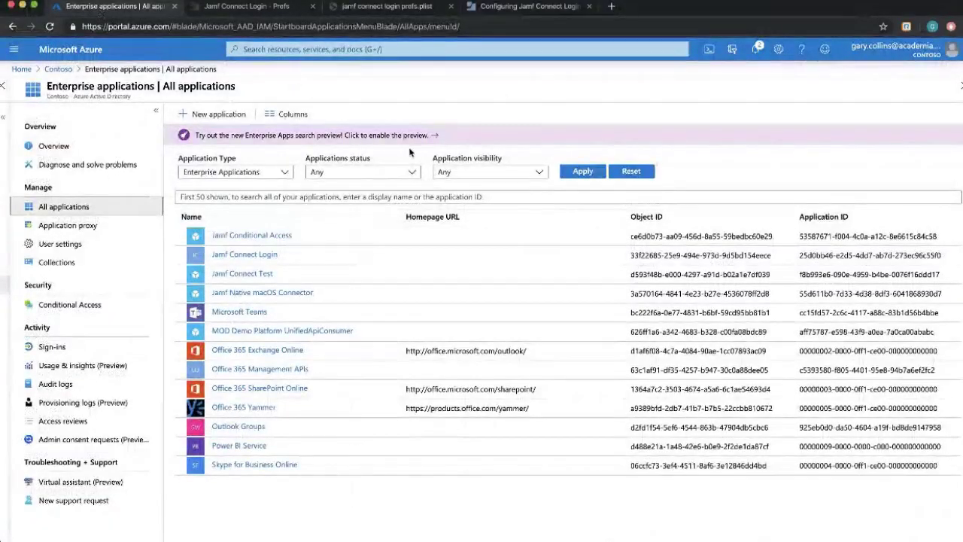
From the Contoso directory, open the Jamf Connect Login enterprise app to check its Application ID.
{"action": "left_click", "coordinate": [63, 68]}
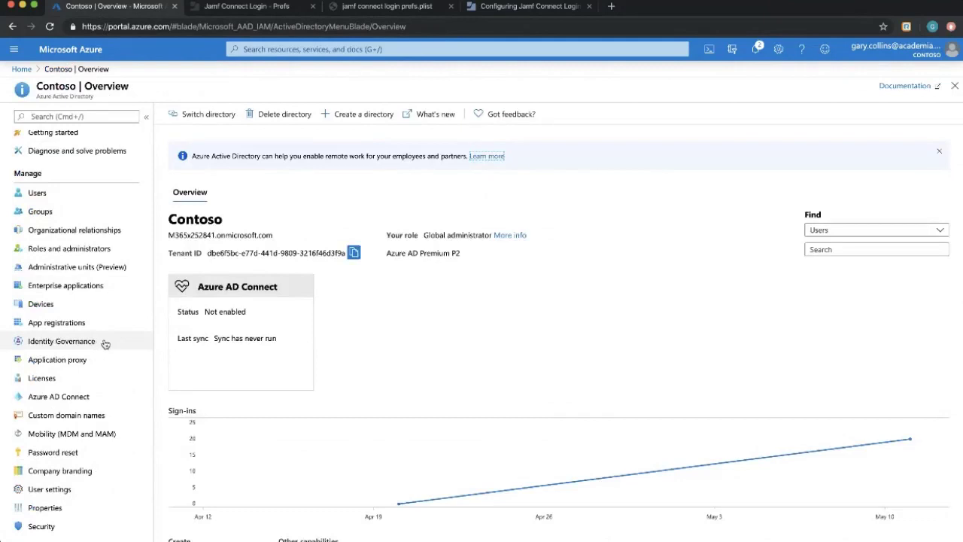
{"action": "scroll", "coordinate": [109, 343], "scroll_direction": "down", "scroll_amount": 1}
{"action": "scroll", "coordinate": [113, 337], "scroll_direction": "up", "scroll_amount": 3}
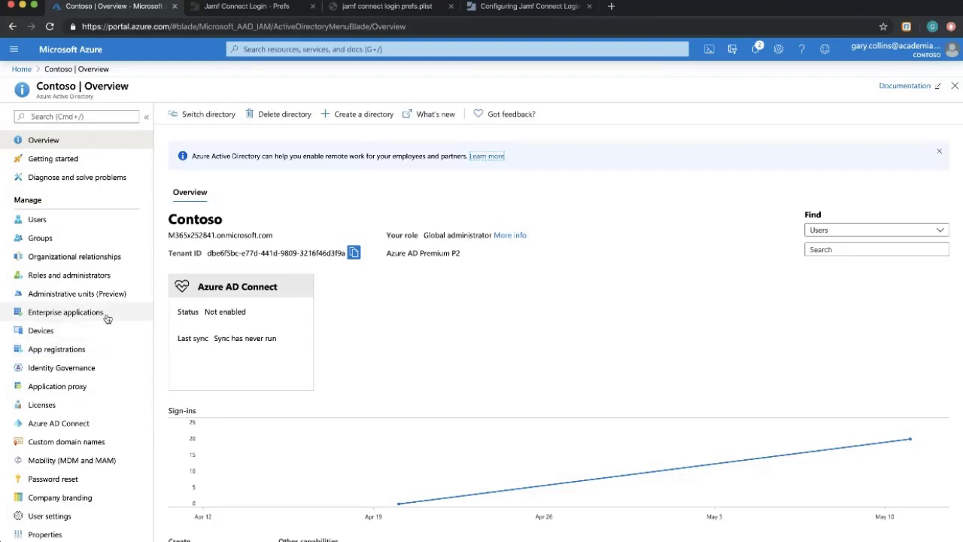
{"action": "left_click", "coordinate": [66, 314]}
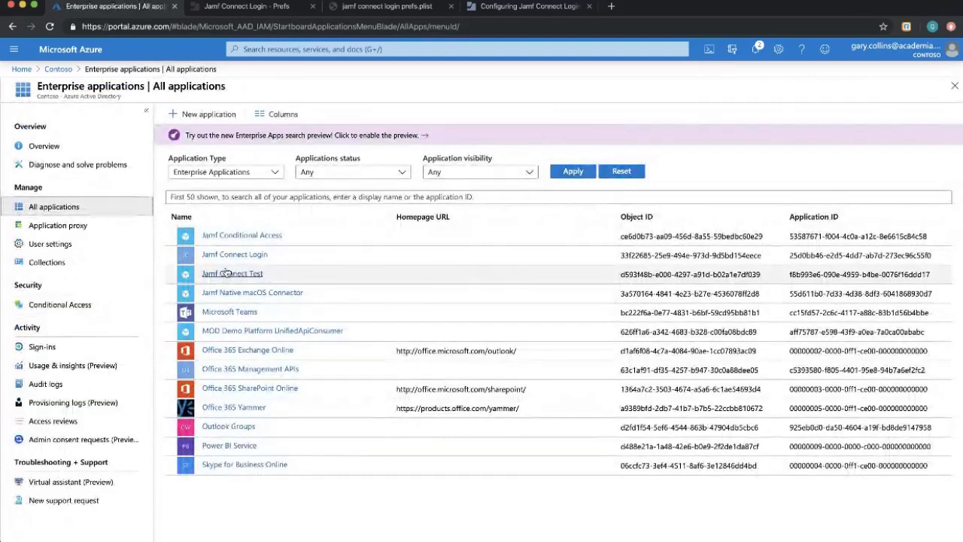
{"action": "left_click", "coordinate": [256, 256]}
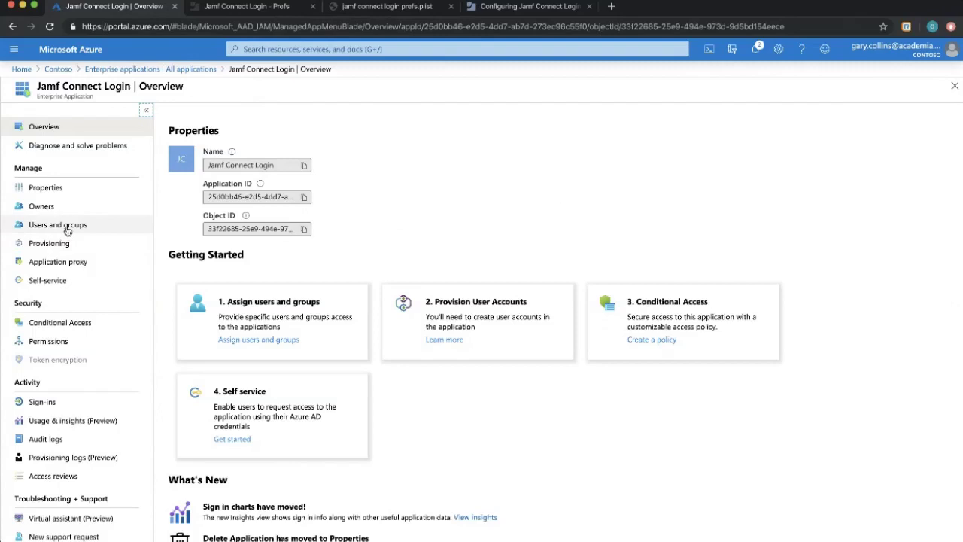
{"action": "left_click", "coordinate": [251, 8]}
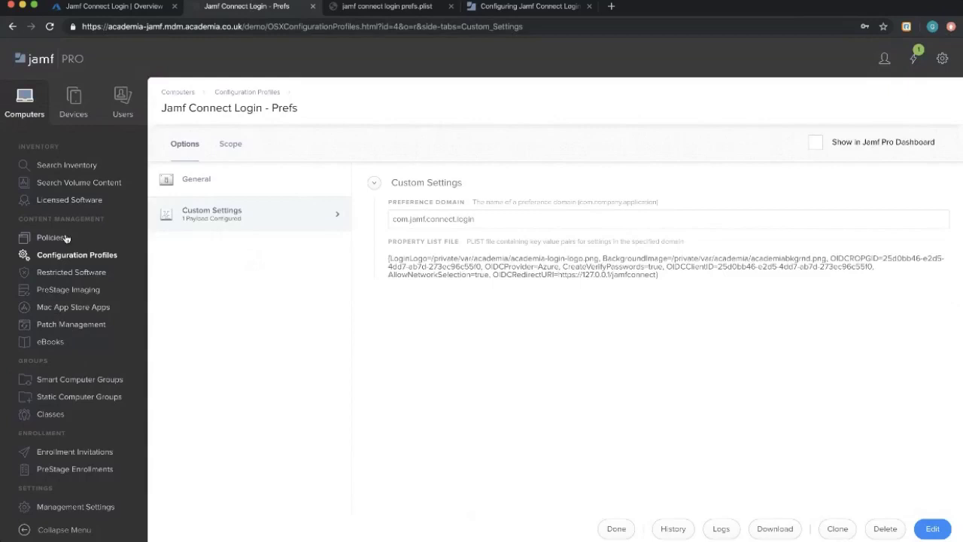
Review the Jamf Connect policies and the Jamf Connect Login - Prefs profile's scope.
{"action": "left_click", "coordinate": [66, 238]}
{"action": "scroll", "coordinate": [339, 301], "scroll_direction": "down", "scroll_amount": 2}
{"action": "scroll", "coordinate": [385, 328], "scroll_direction": "down", "scroll_amount": 3}
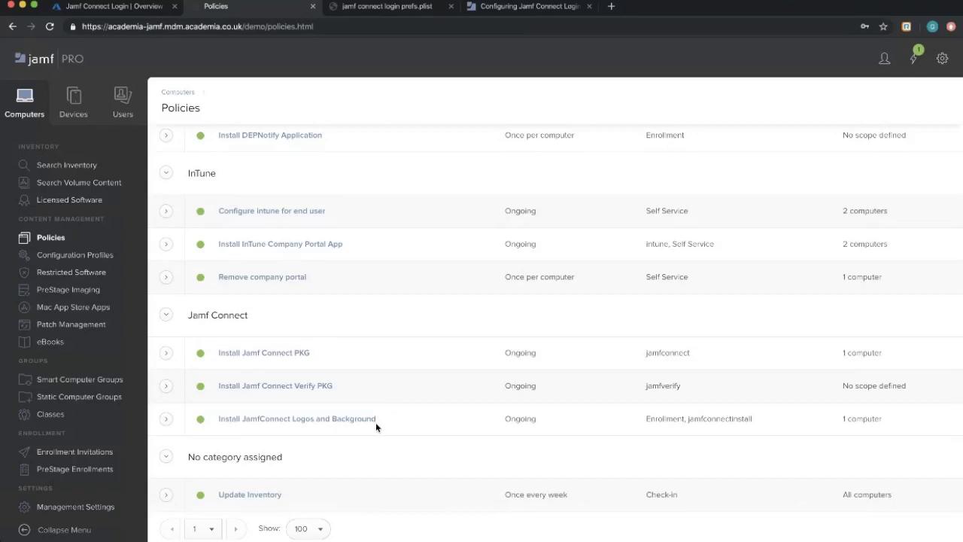
{"action": "left_click", "coordinate": [79, 256]}
{"action": "left_click_drag", "start_coordinate": [189, 243], "coordinate": [729, 242]}
{"action": "left_click_drag", "start_coordinate": [802, 241], "coordinate": [901, 243]}
{"action": "left_click", "coordinate": [902, 245]}
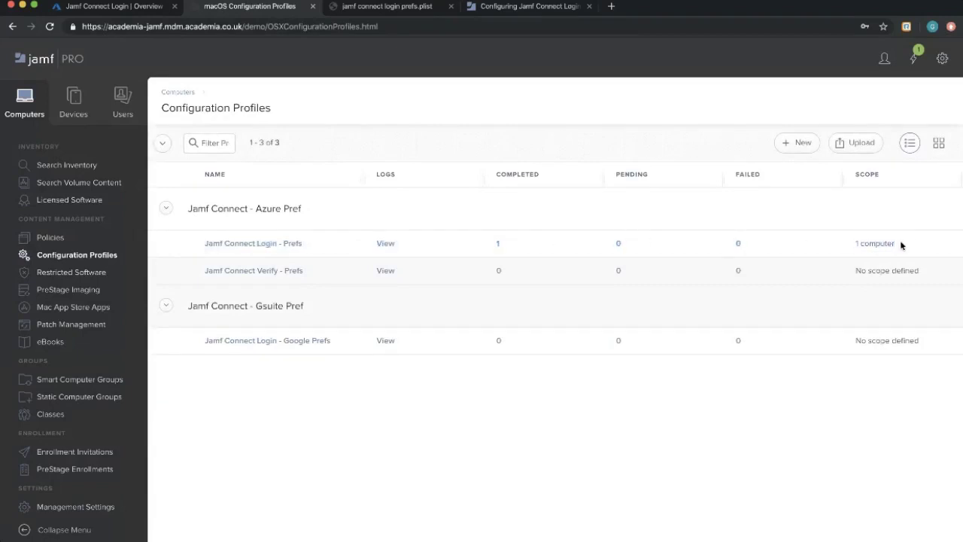
Check the empty PreStage Enrollments list, then go back to the plist and Azure AD guide.
{"action": "left_click", "coordinate": [90, 472]}
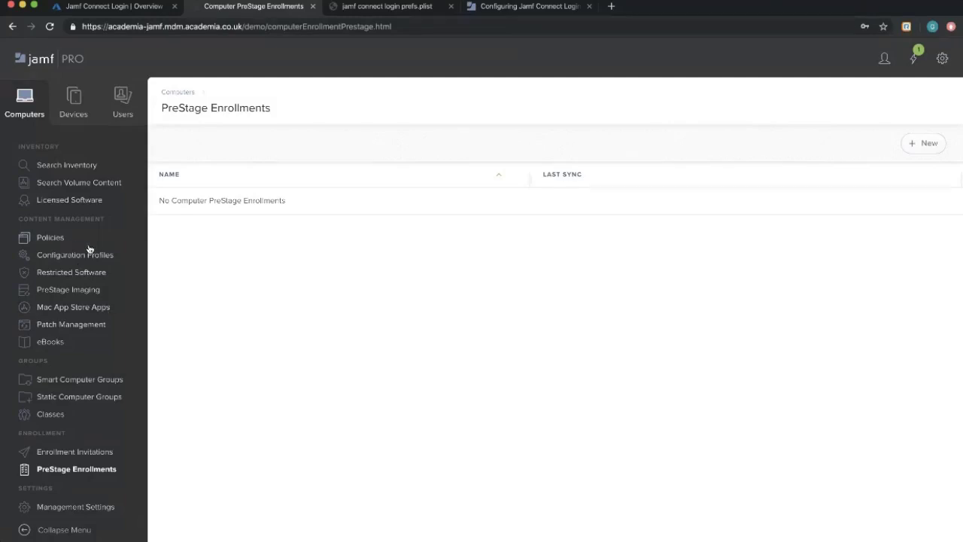
{"action": "scroll", "coordinate": [91, 256], "scroll_direction": "down", "scroll_amount": 1}
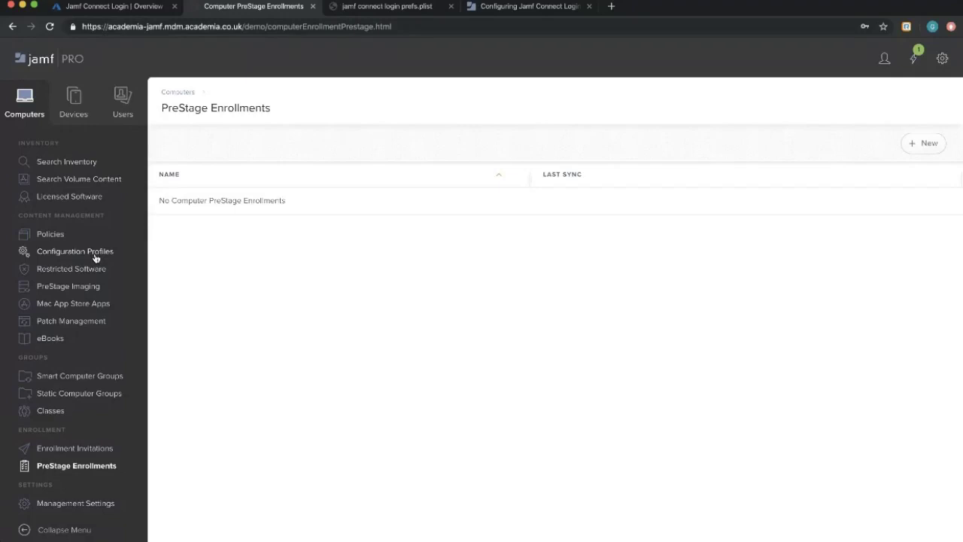
{"action": "left_click", "coordinate": [388, 8]}
{"action": "left_click", "coordinate": [527, 6]}
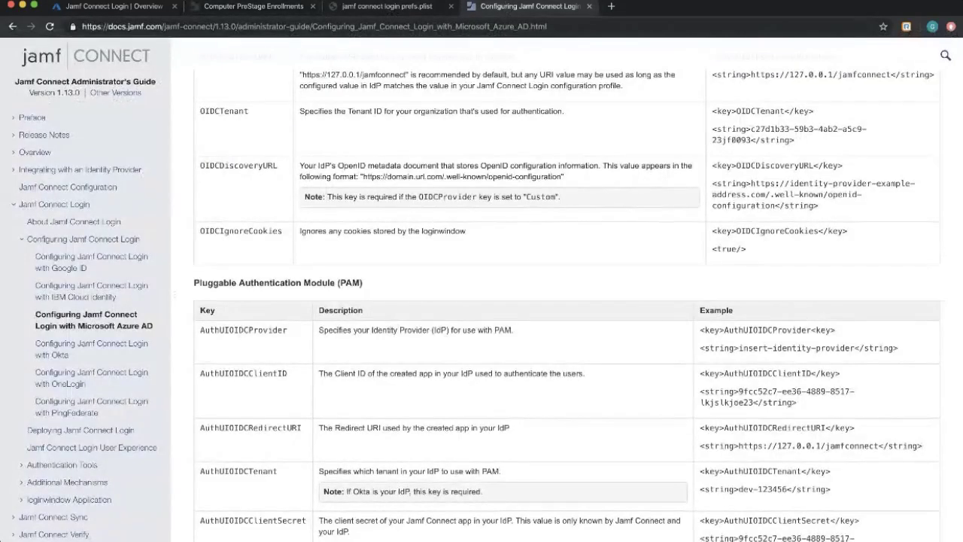